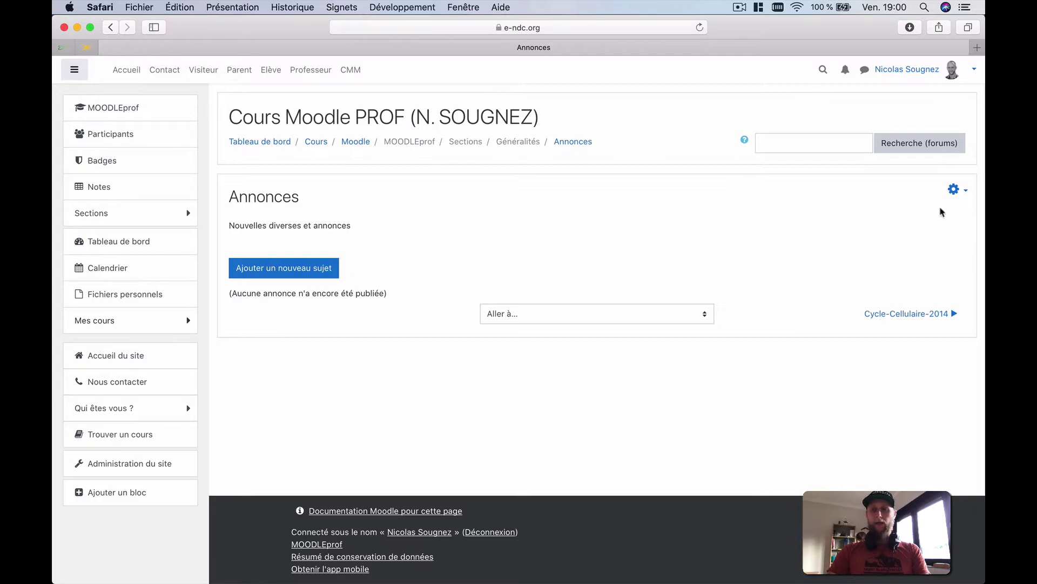
Return to the course page and open the settings of the Annonces forum from there
{"action": "left_click", "coordinate": [955, 189]}
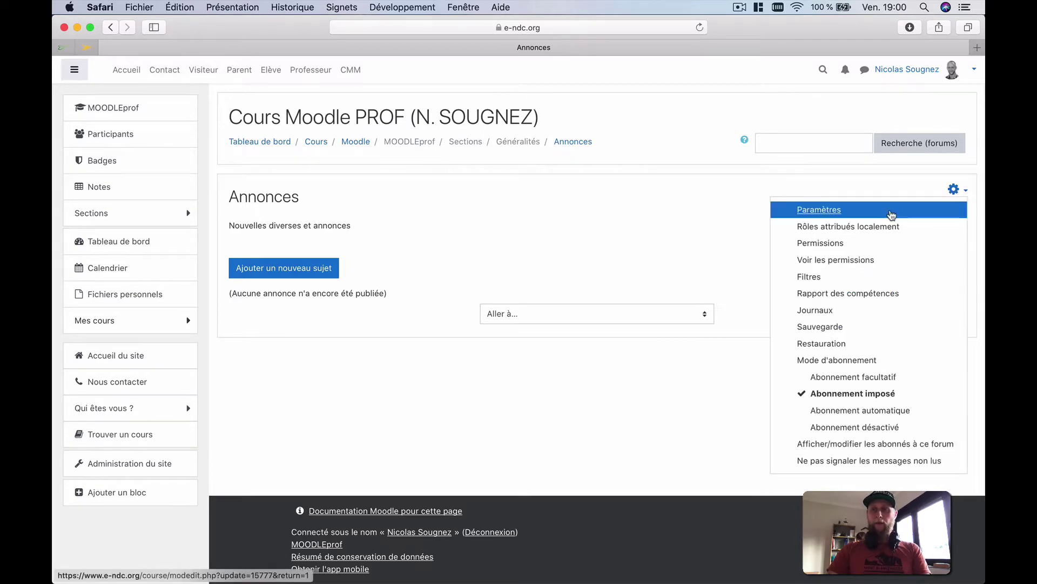
{"action": "left_click", "coordinate": [892, 213]}
{"action": "scroll", "coordinate": [891, 214], "scroll_direction": "left", "scroll_amount": 5}
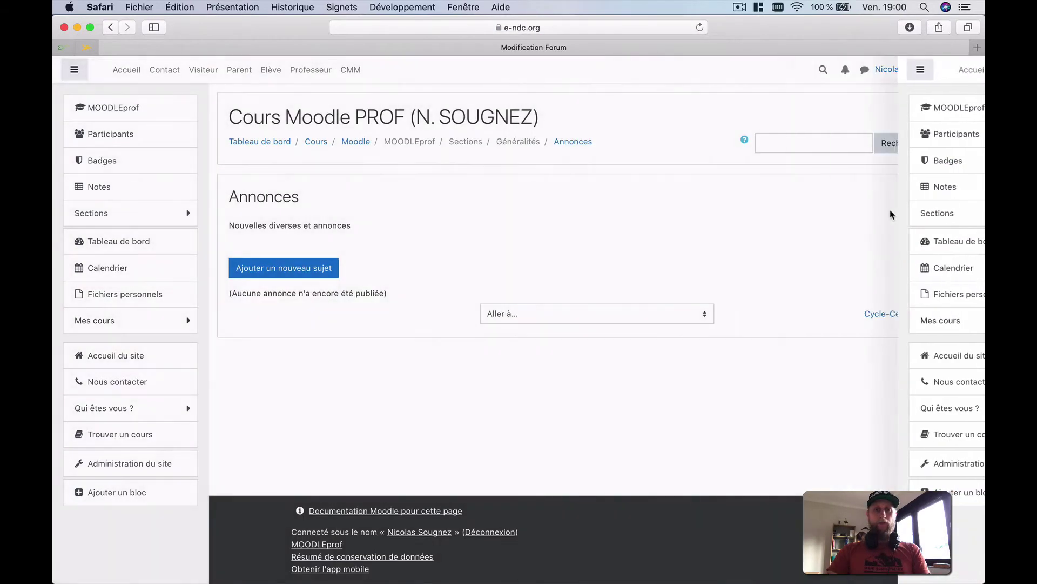
{"action": "scroll", "coordinate": [892, 214], "scroll_direction": "left", "scroll_amount": 5}
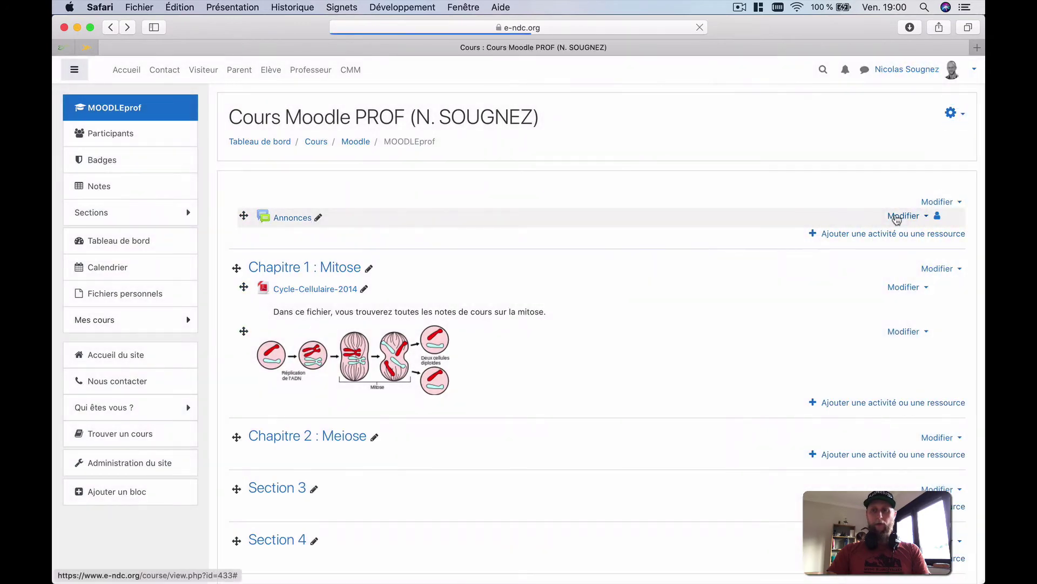
{"action": "left_click", "coordinate": [900, 216]}
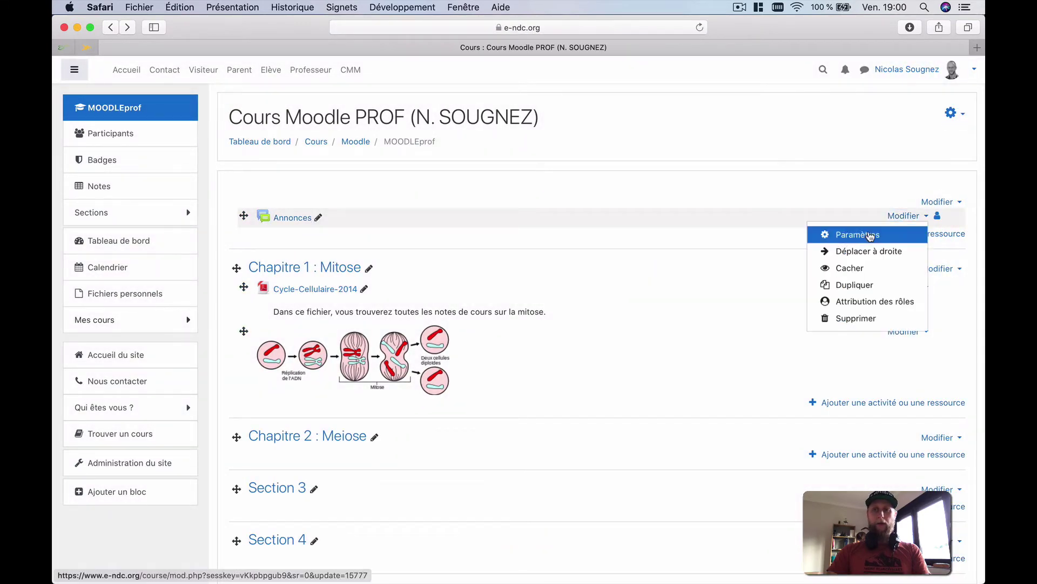
{"action": "left_click", "coordinate": [870, 235]}
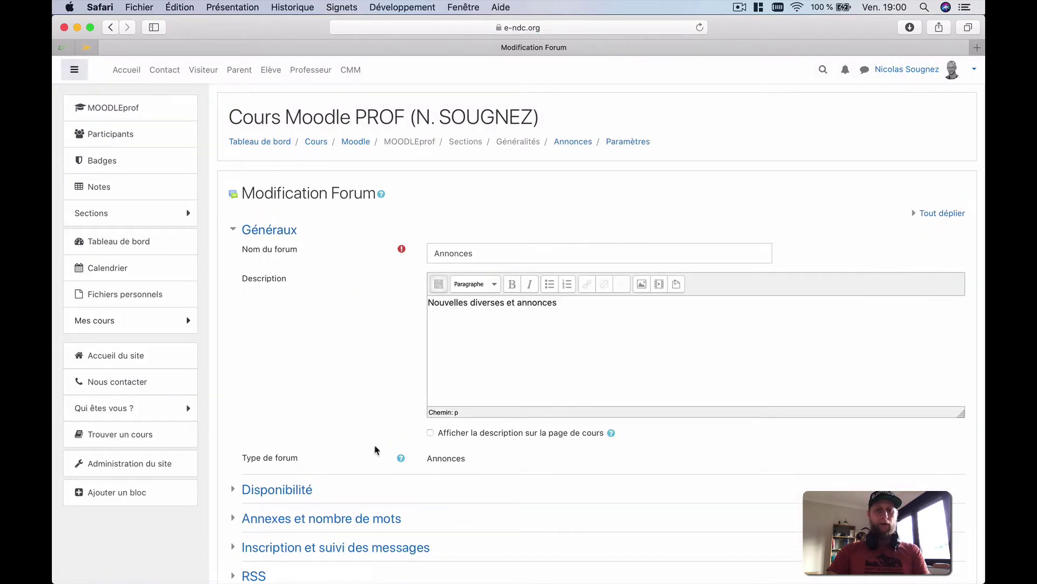
Examine the Annonces forum's type and its Inscription et suivi des messages settings
{"action": "left_click_drag", "start_coordinate": [243, 459], "coordinate": [468, 463]}
{"action": "left_click", "coordinate": [468, 463]}
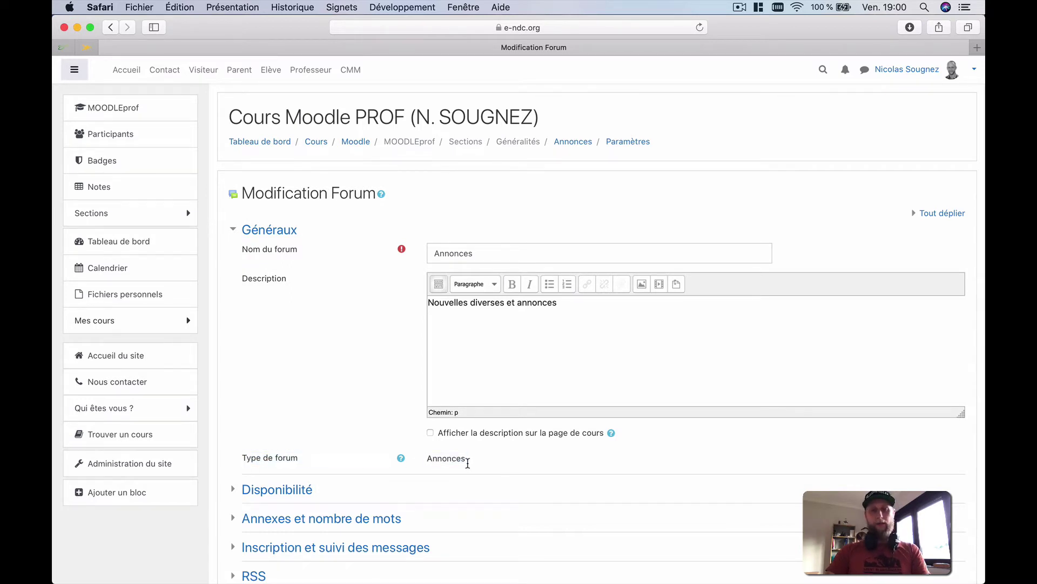
{"action": "scroll", "coordinate": [468, 462], "scroll_direction": "down", "scroll_amount": 10}
{"action": "scroll", "coordinate": [468, 462], "scroll_direction": "up", "scroll_amount": 1}
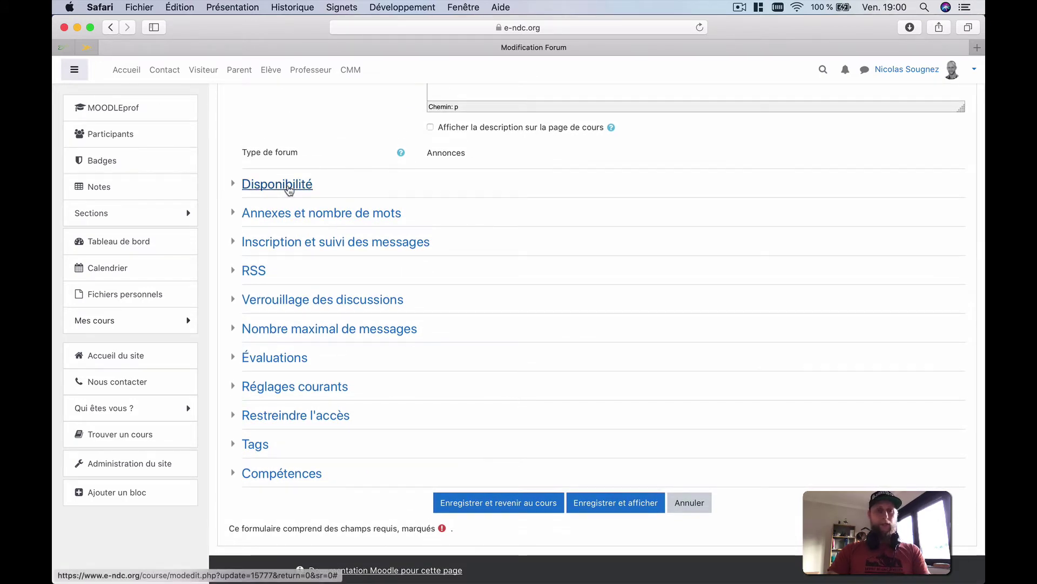
{"action": "left_click", "coordinate": [292, 242]}
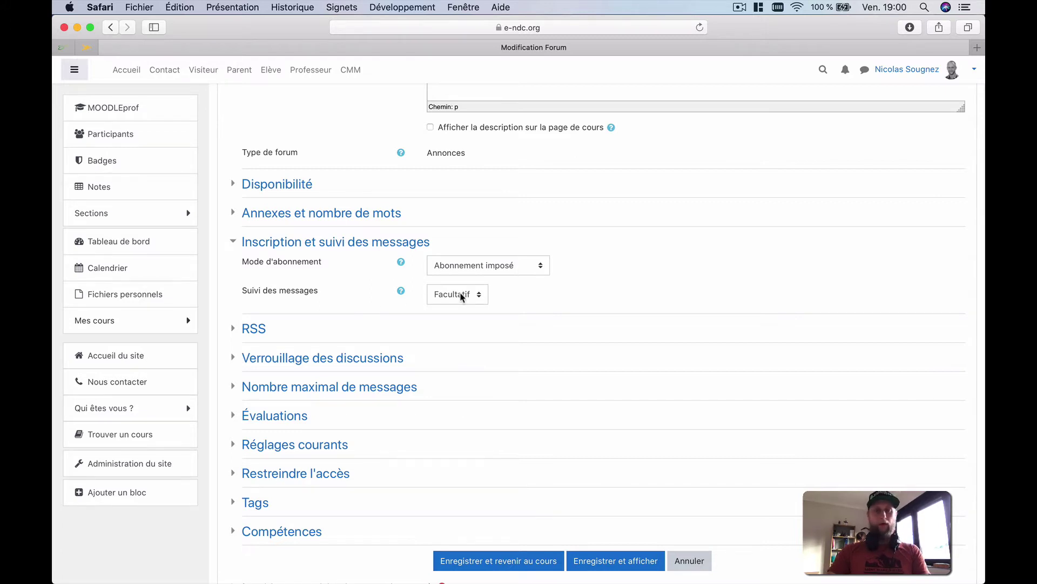
{"action": "scroll", "coordinate": [461, 296], "scroll_direction": "up", "scroll_amount": 5}
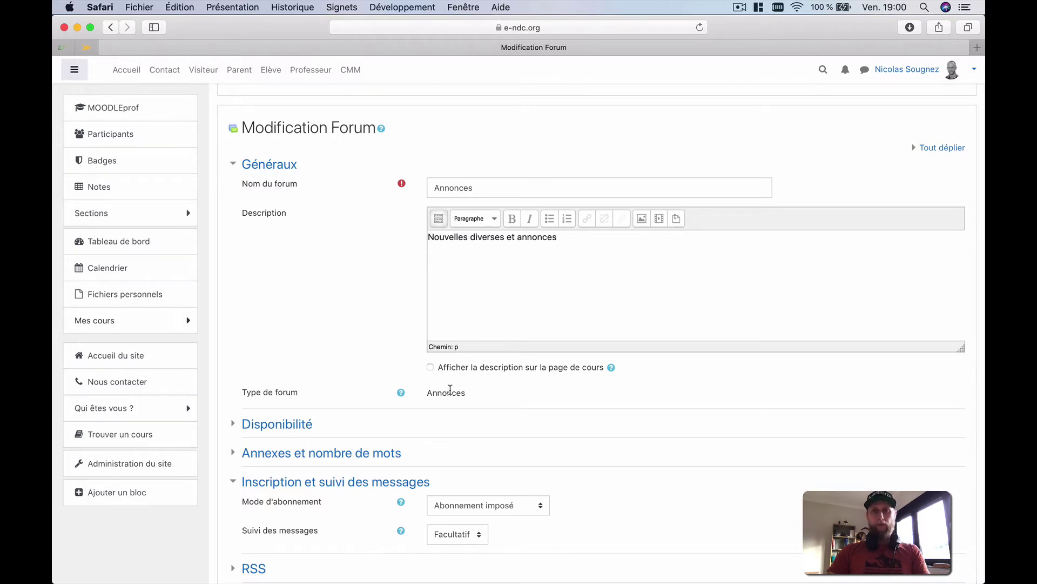
{"action": "scroll", "coordinate": [450, 390], "scroll_direction": "down", "scroll_amount": 2}
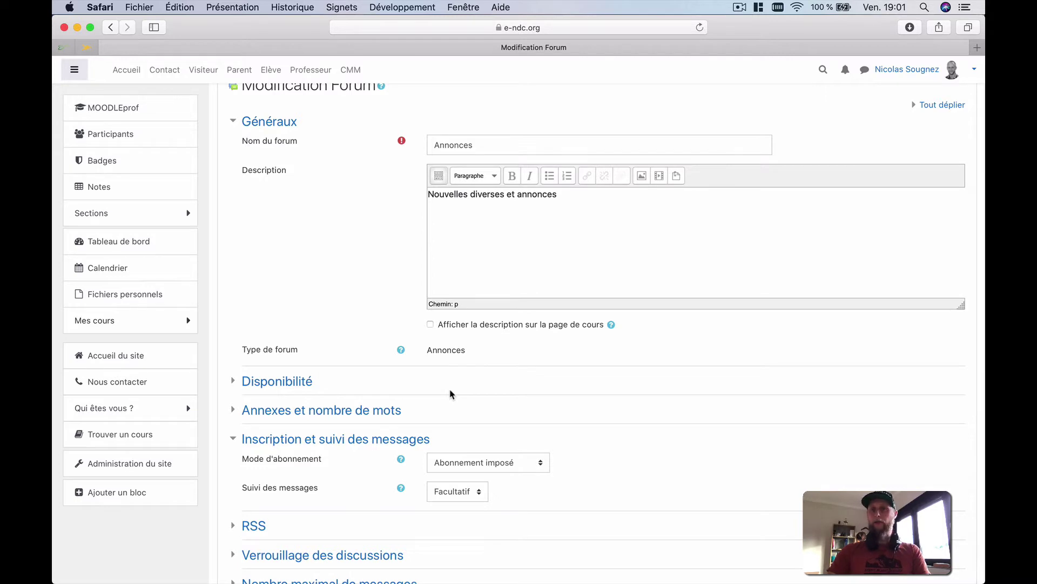
{"action": "scroll", "coordinate": [451, 393], "scroll_direction": "down", "scroll_amount": 5}
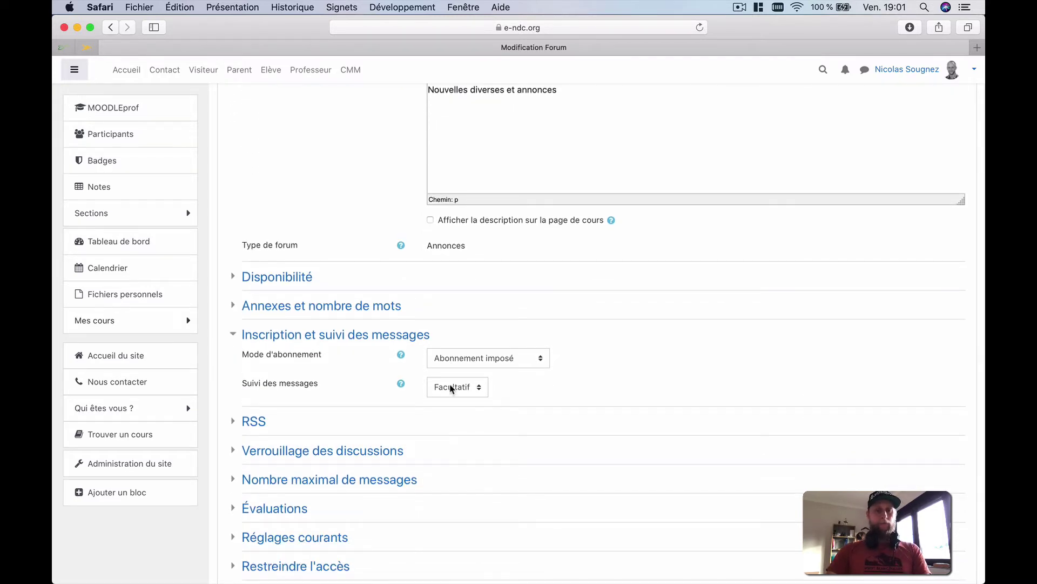
Expand and review the Disponibilité and Annexes et nombre de mots settings of the Annonces forum
{"action": "left_click", "coordinate": [292, 277]}
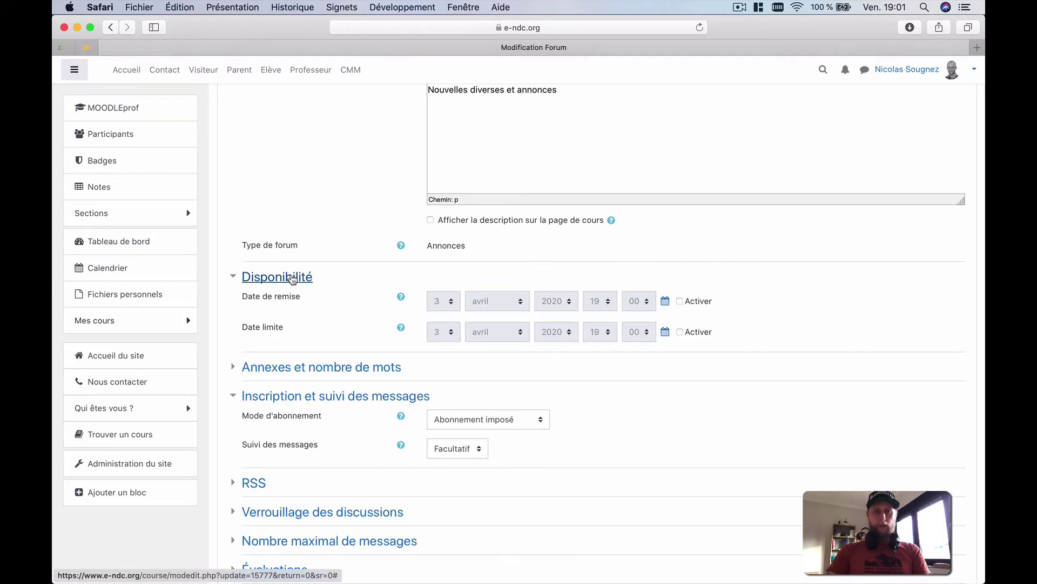
{"action": "left_click", "coordinate": [305, 368]}
{"action": "scroll", "coordinate": [305, 368], "scroll_direction": "down", "scroll_amount": 5}
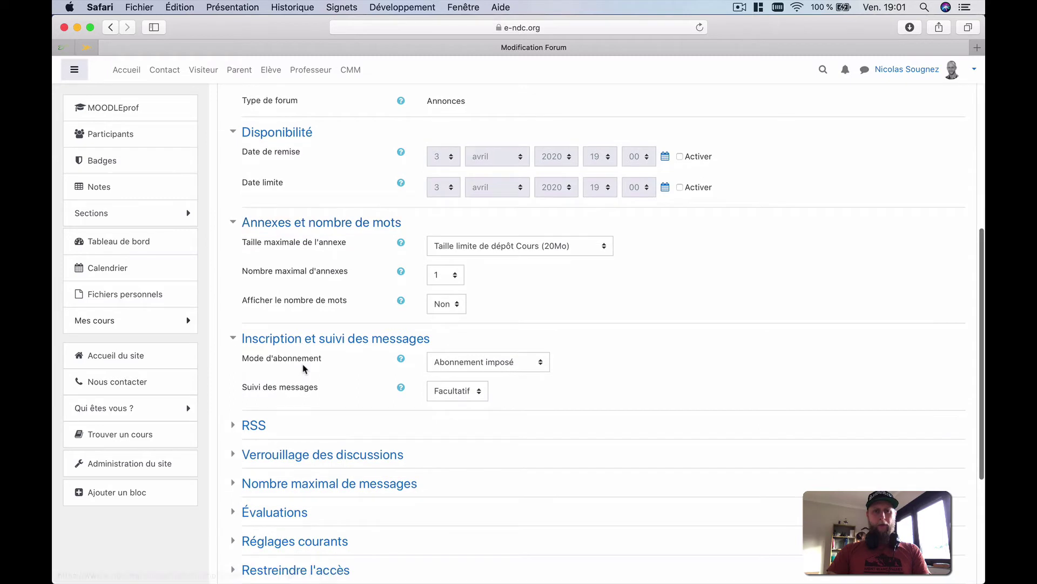
{"action": "scroll", "coordinate": [303, 368], "scroll_direction": "down", "scroll_amount": 5}
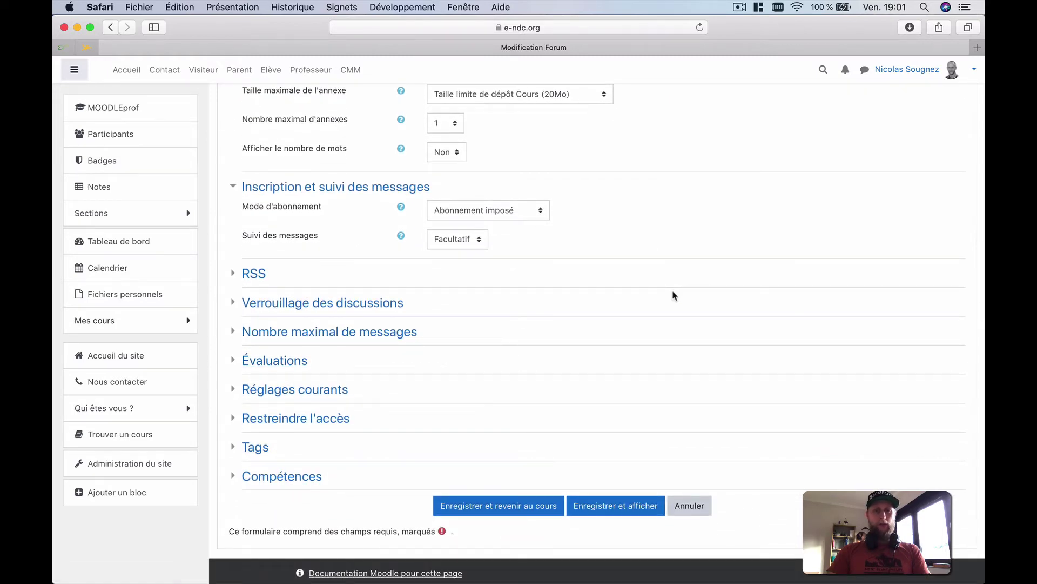
Review the discussion locking, maximum message count and Évaluations settings, and leave the forum form without saving
{"action": "left_click", "coordinate": [343, 301]}
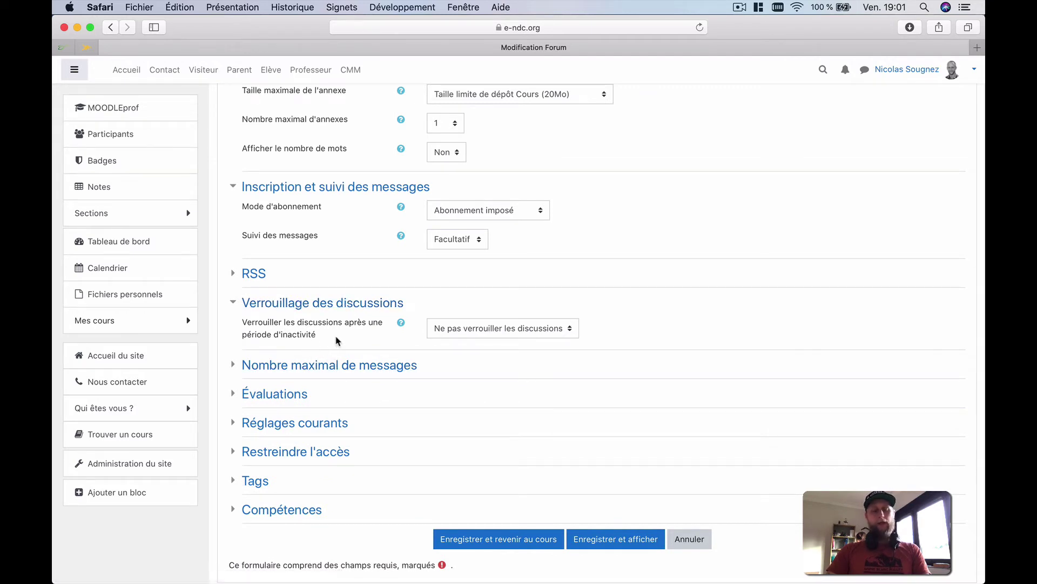
{"action": "left_click", "coordinate": [321, 368]}
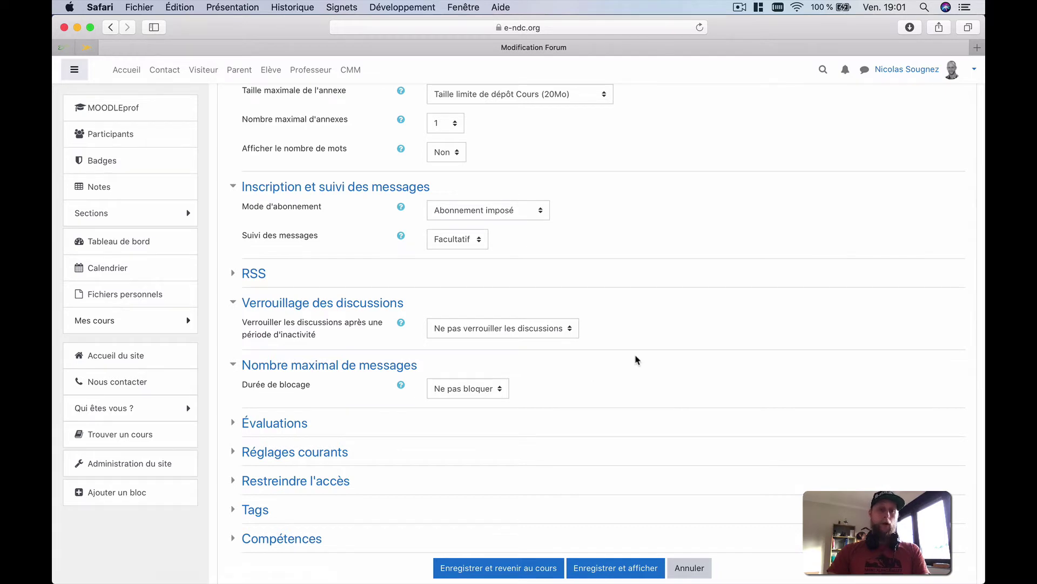
{"action": "left_click", "coordinate": [268, 423]}
{"action": "scroll", "coordinate": [402, 405], "scroll_direction": "down", "scroll_amount": 5}
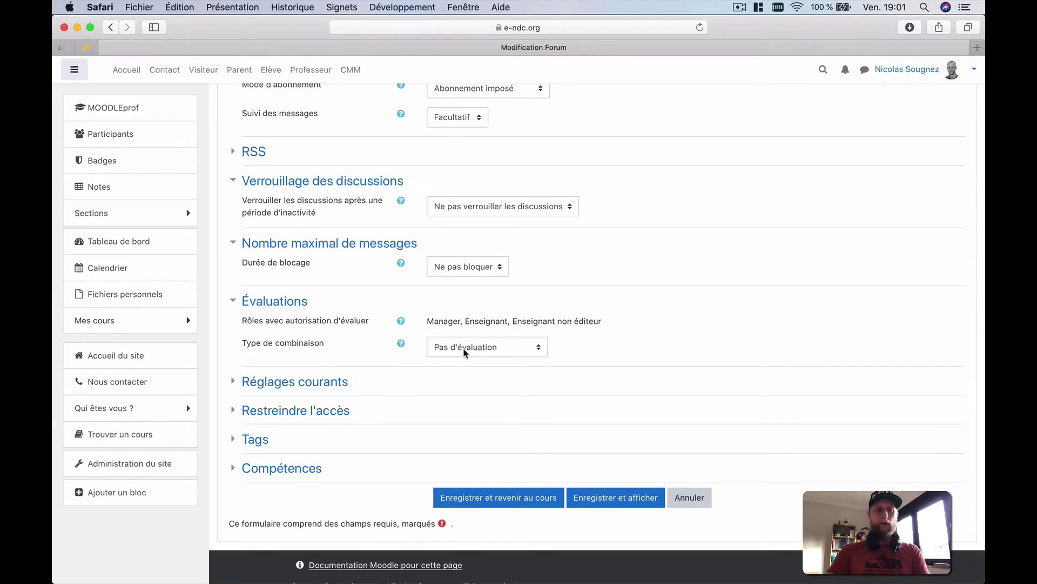
{"action": "left_click", "coordinate": [686, 500]}
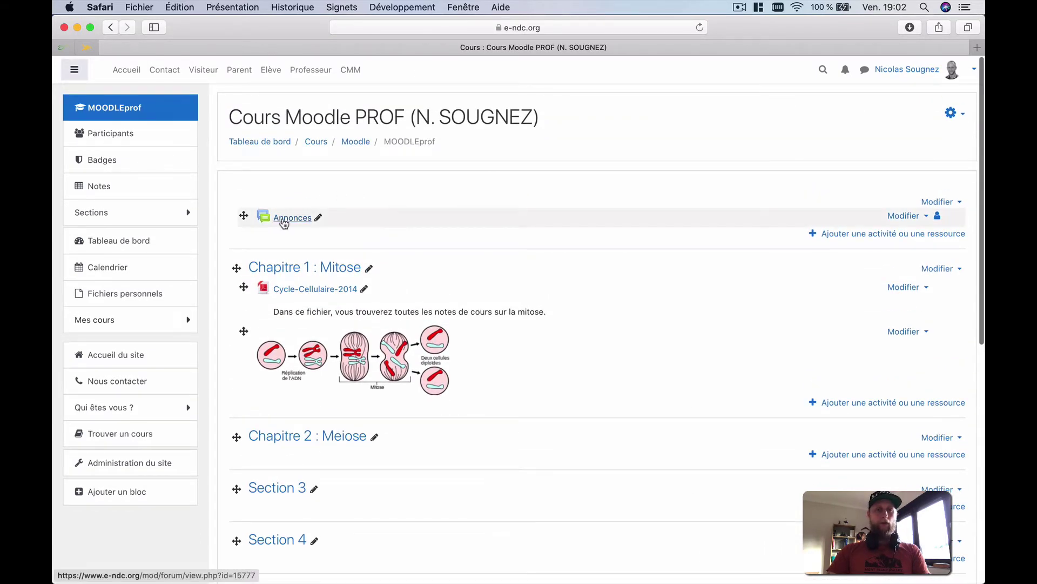
Add a new Forum activity to the general section that contains Annonces
{"action": "left_click", "coordinate": [836, 234]}
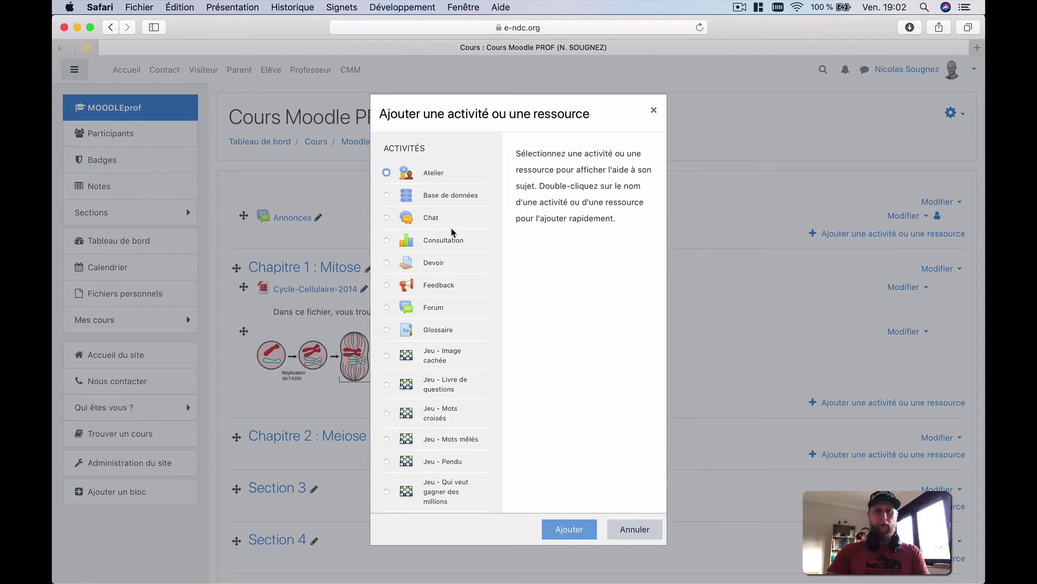
{"action": "scroll", "coordinate": [451, 233], "scroll_direction": "down", "scroll_amount": 1}
{"action": "left_click", "coordinate": [432, 278]}
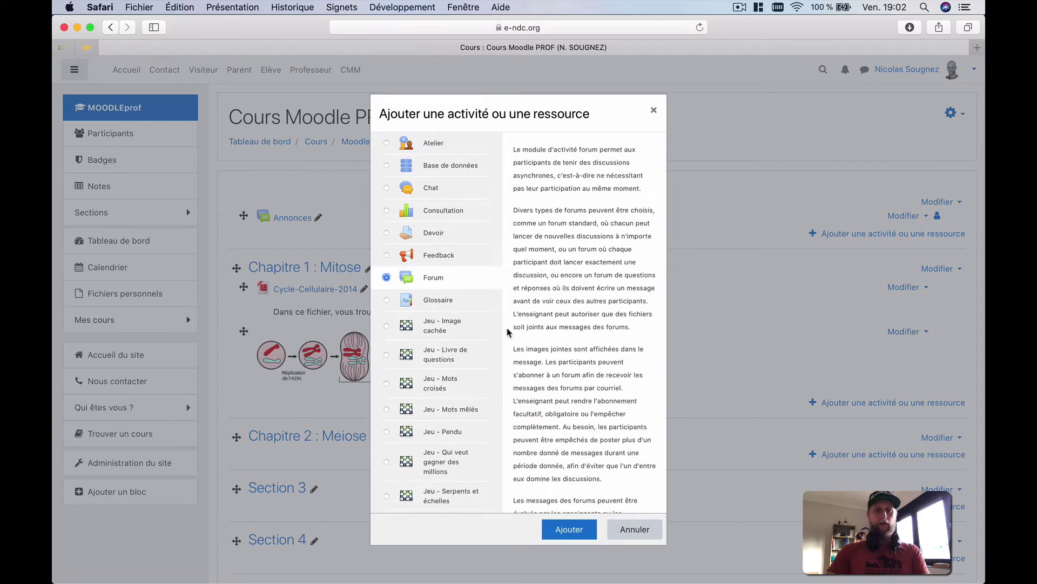
{"action": "left_click", "coordinate": [565, 527]}
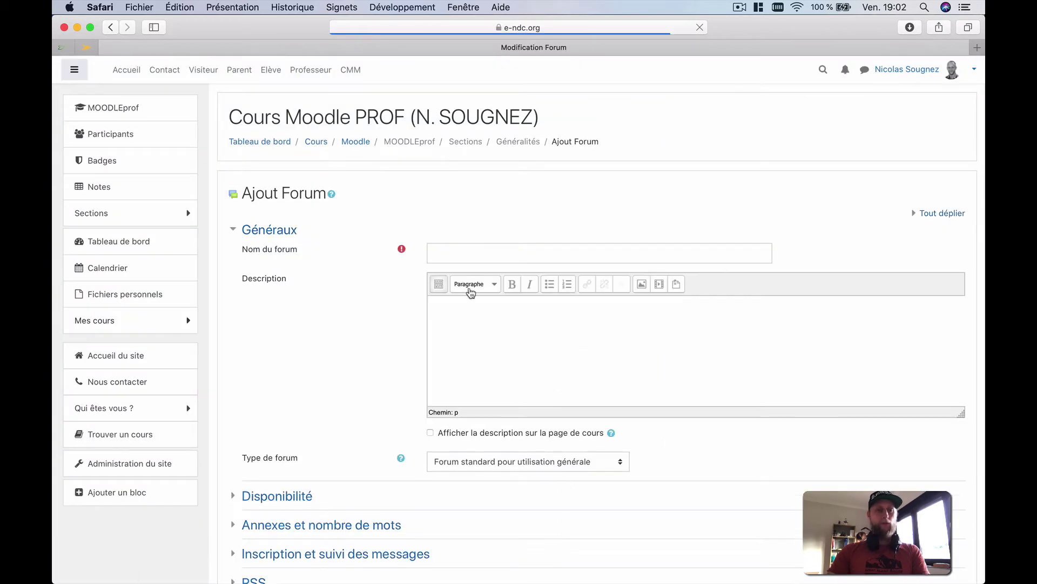
Name the new forum "Forum de Test"
{"action": "left_click", "coordinate": [481, 248]}
{"action": "type", "text": "Form"}
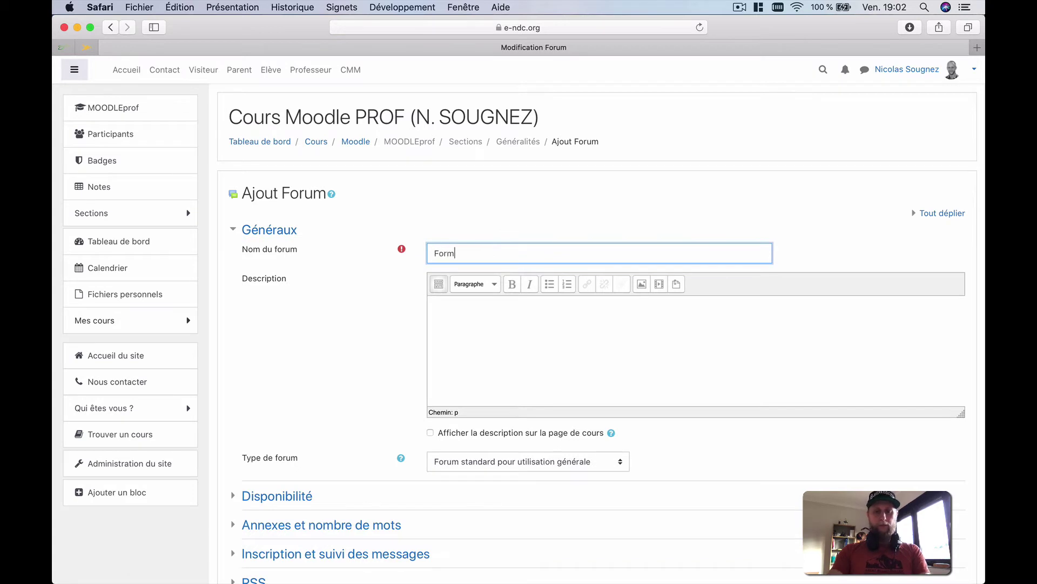
{"action": "type", "text": "um"}
{"action": "key", "text": "BackSpace"}
{"action": "key", "text": "BackSpace"}
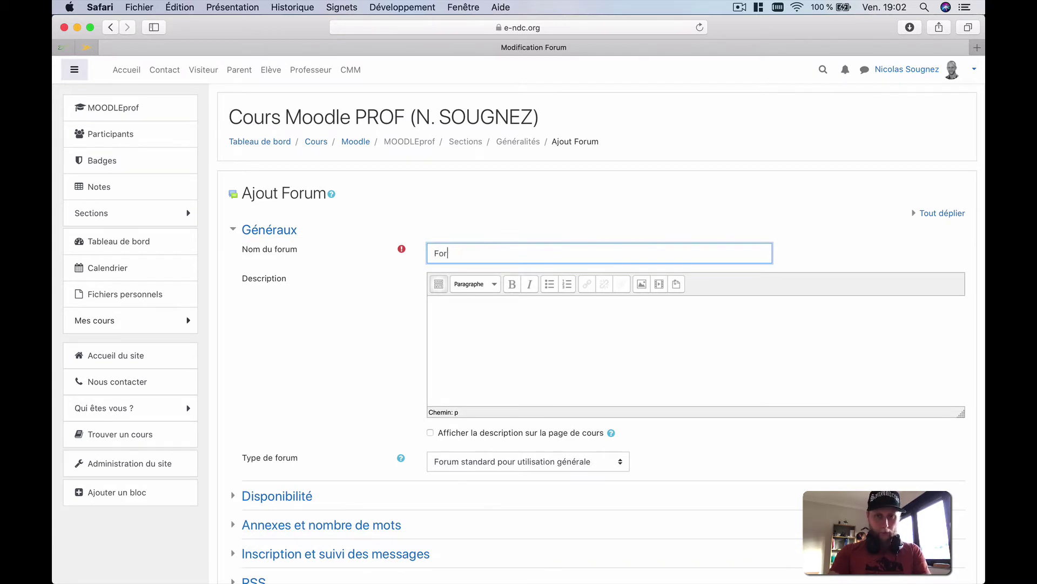
{"action": "type", "text": "um de Test"}
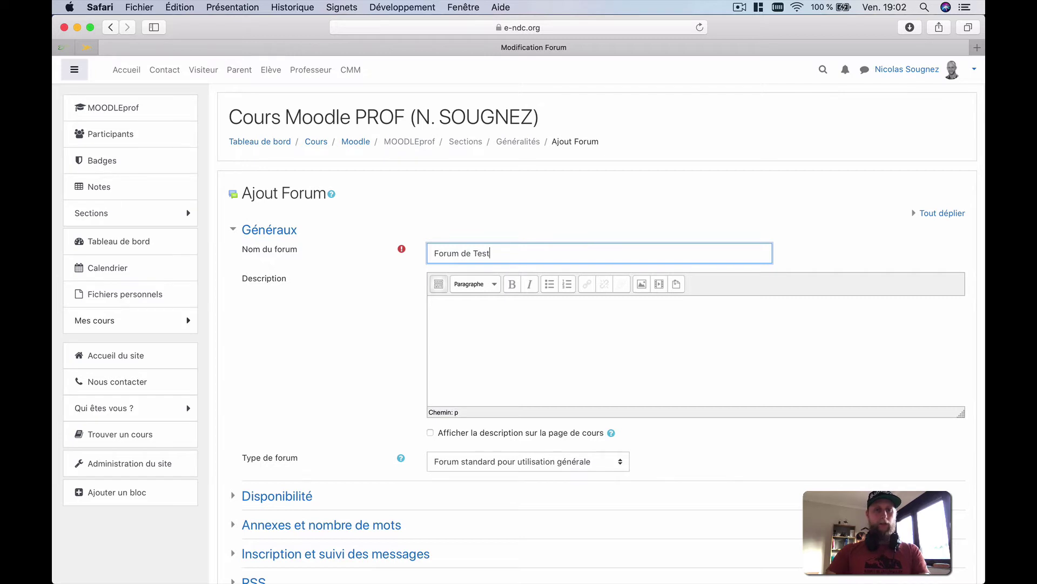
Enter the description "Ceci est un forum de test" and have it displayed on the course page
{"action": "left_click", "coordinate": [529, 339]}
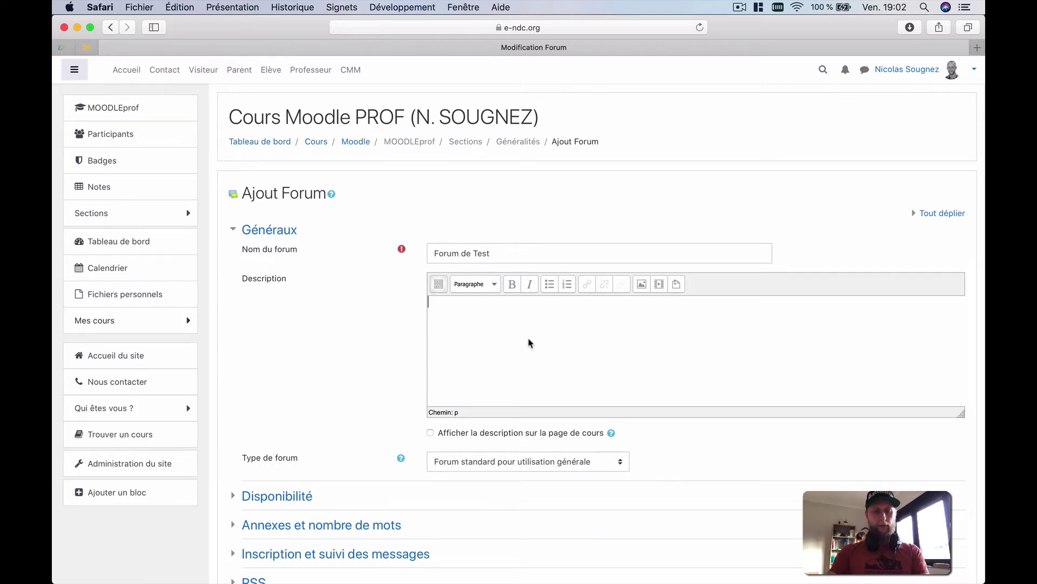
{"action": "type", "text": "Ceci est "}
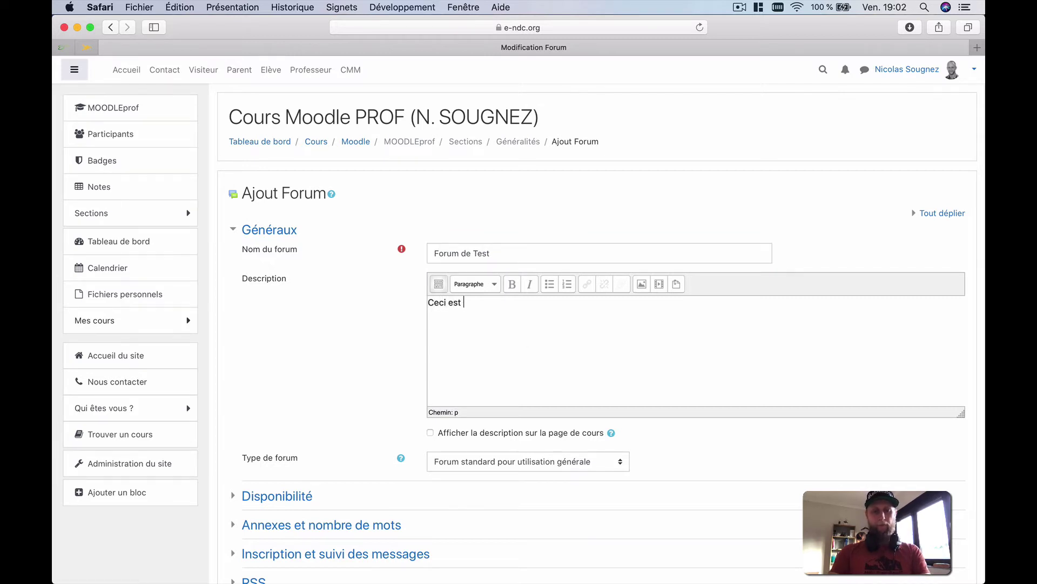
{"action": "type", "text": "un forum de t"}
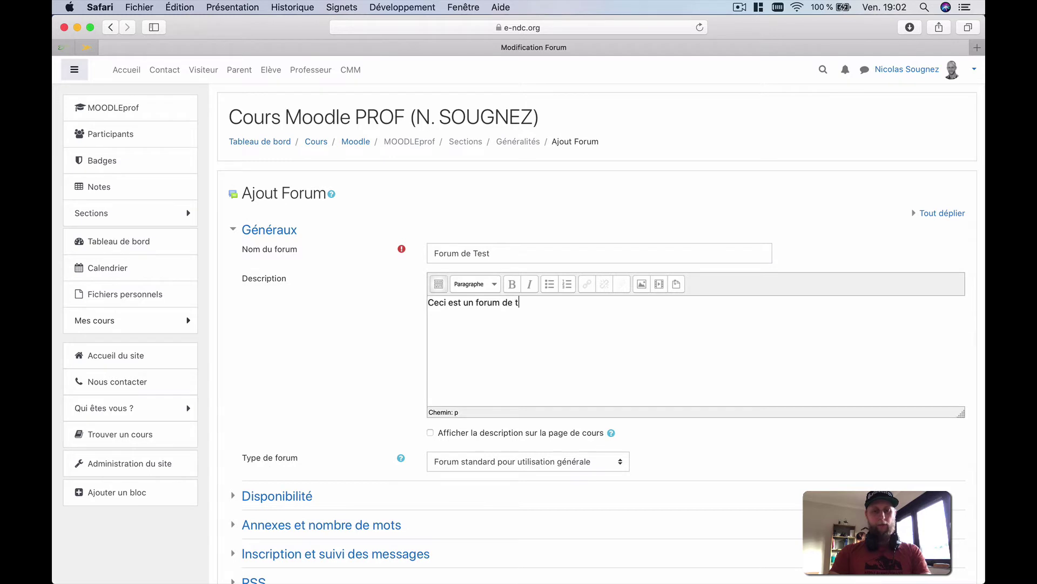
{"action": "type", "text": "est"}
{"action": "left_click", "coordinate": [455, 433]}
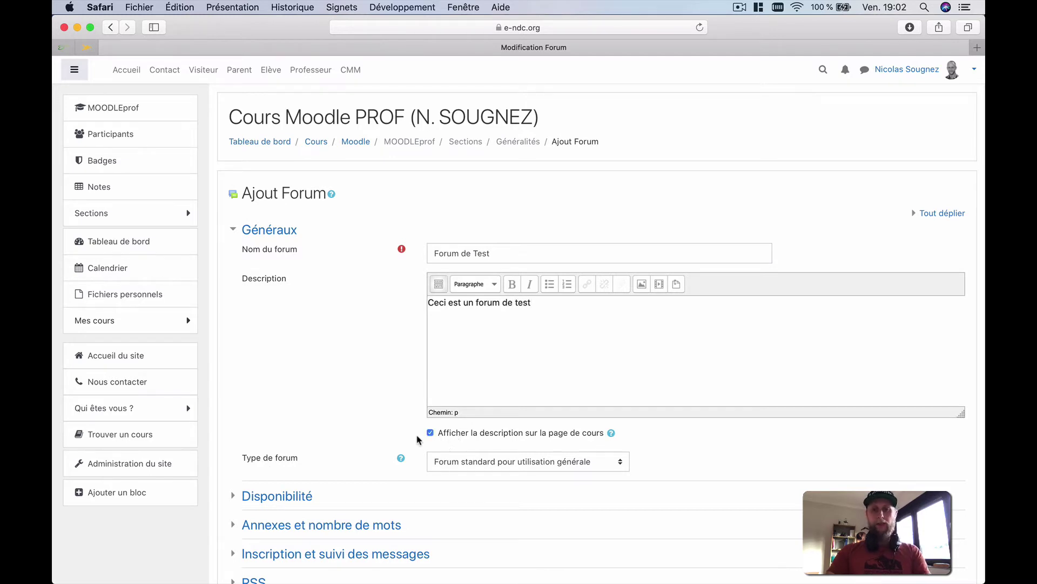
Examine the available forum types and read the help text that explains each one, leaving the selected type in place
{"action": "scroll", "coordinate": [417, 439], "scroll_direction": "down", "scroll_amount": 5}
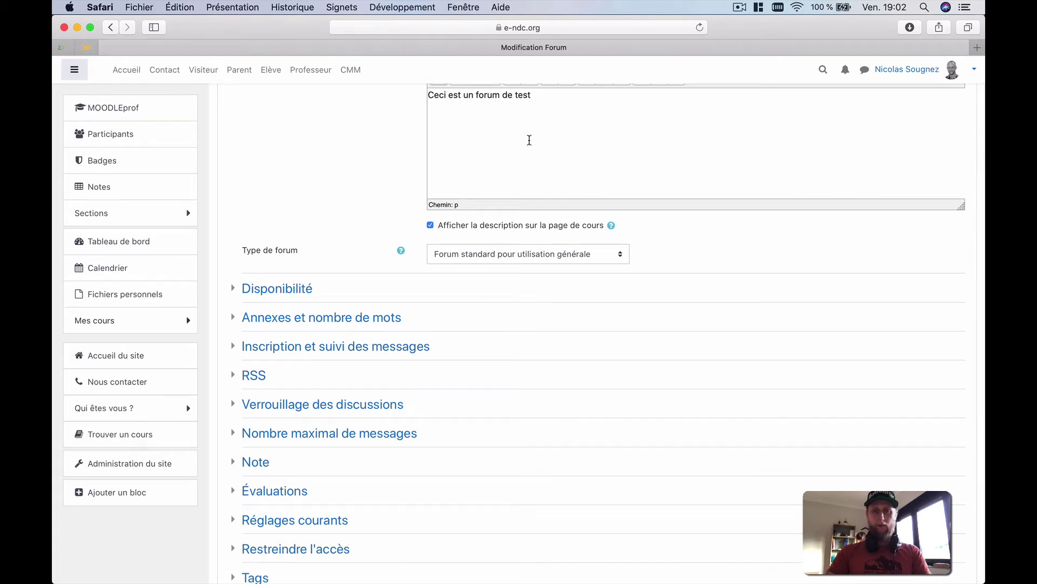
{"action": "left_click", "coordinate": [468, 255]}
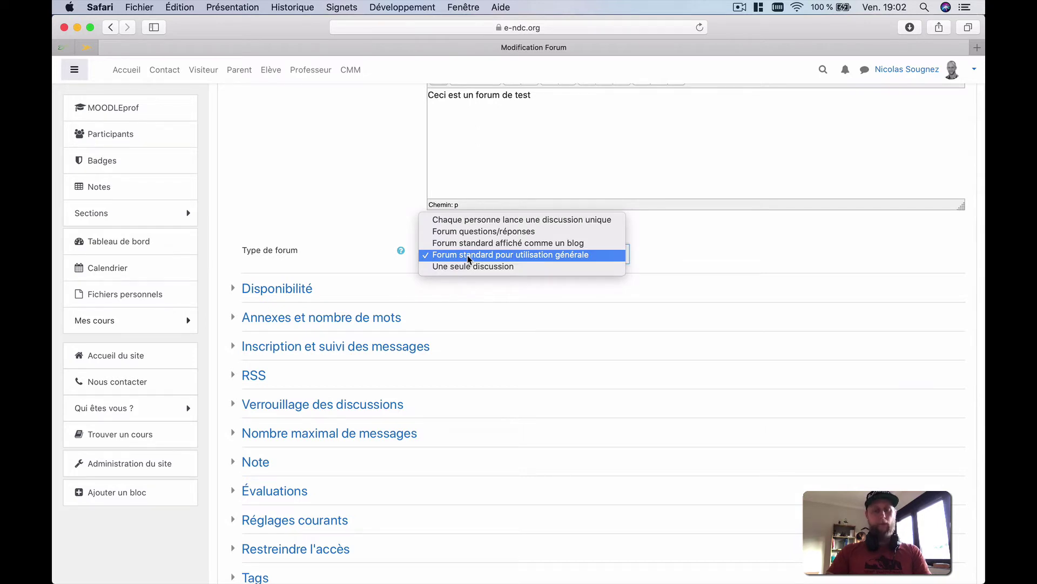
{"action": "left_click", "coordinate": [374, 238]}
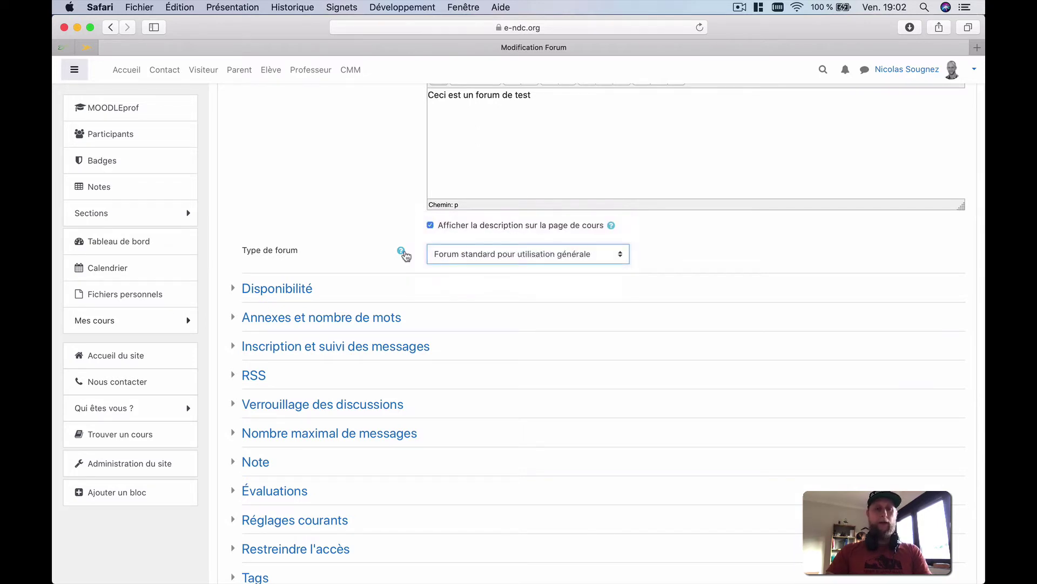
{"action": "left_click", "coordinate": [402, 252]}
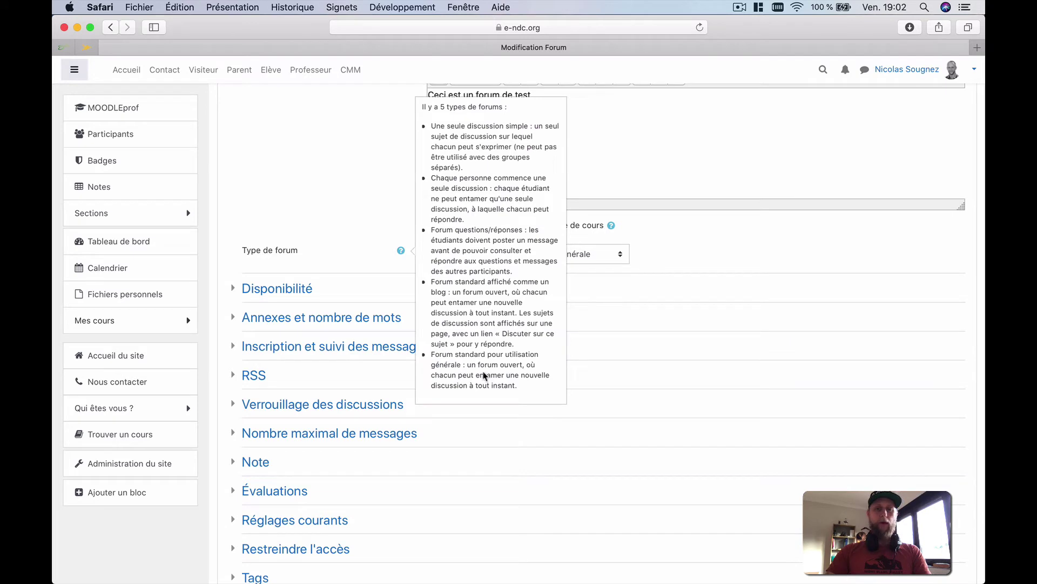
{"action": "left_click", "coordinate": [688, 266]}
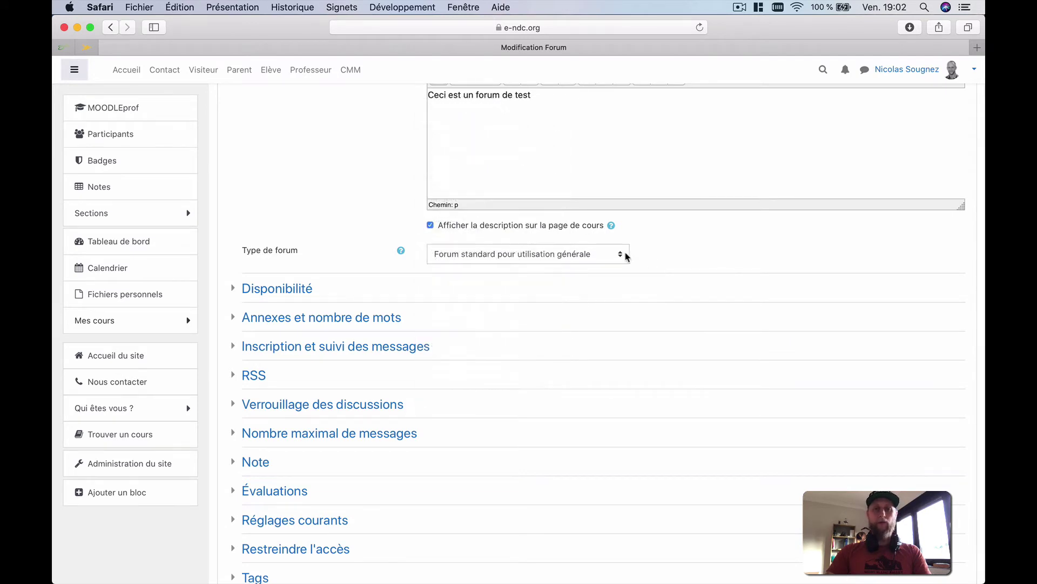
{"action": "left_click", "coordinate": [627, 256]}
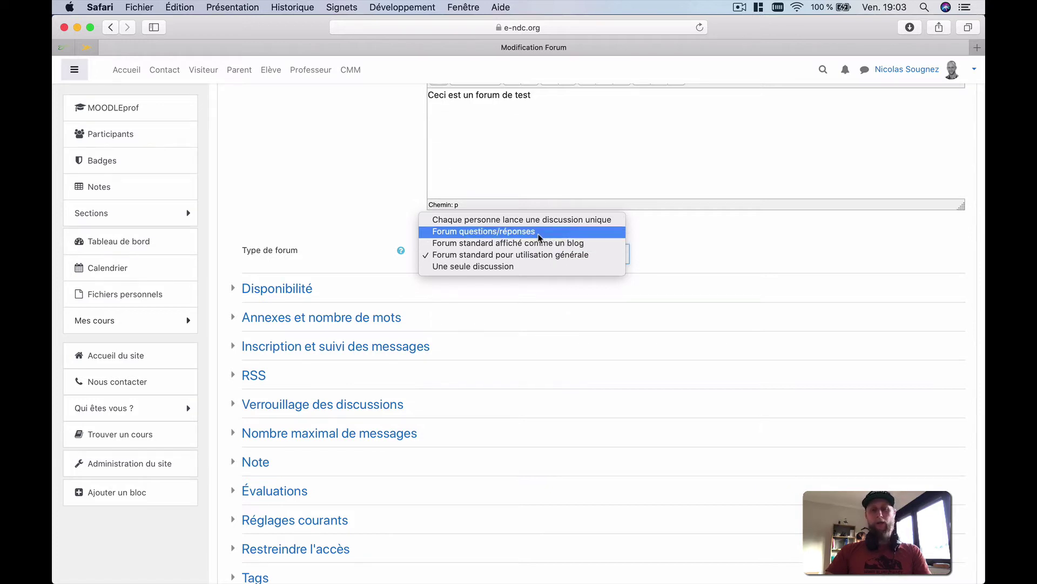
{"action": "left_click", "coordinate": [398, 251]}
{"action": "left_click", "coordinate": [401, 252]}
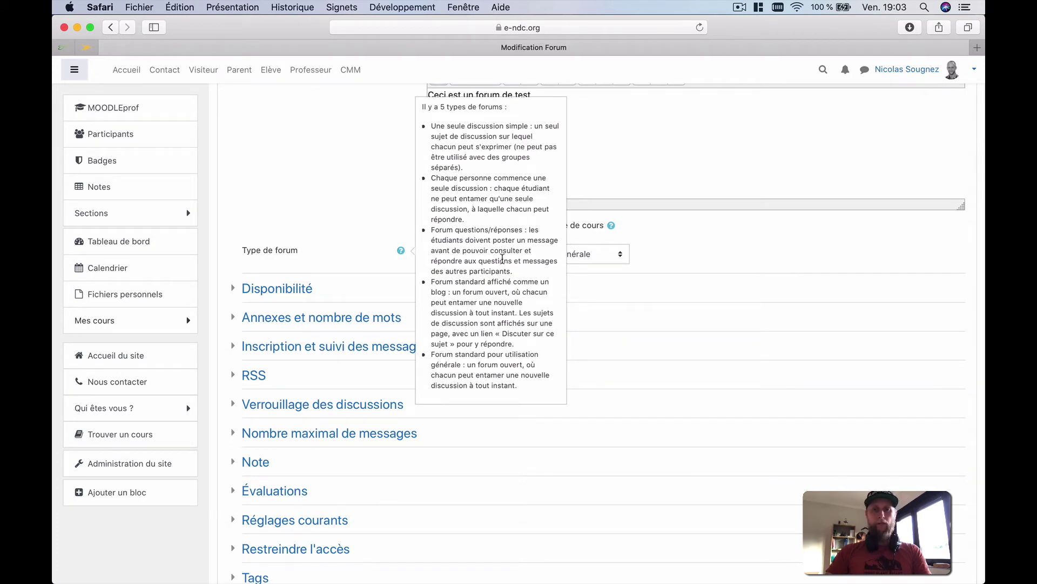
Close the forum type help and compare the available types, keeping Forum standard pour utilisation générale selected
{"action": "left_click", "coordinate": [653, 258]}
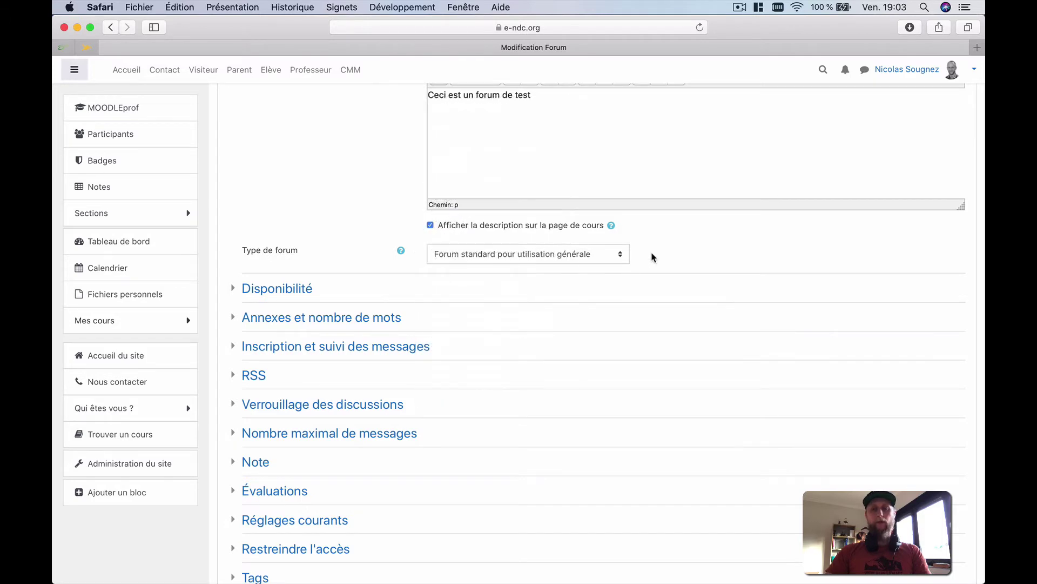
{"action": "left_click", "coordinate": [618, 262]}
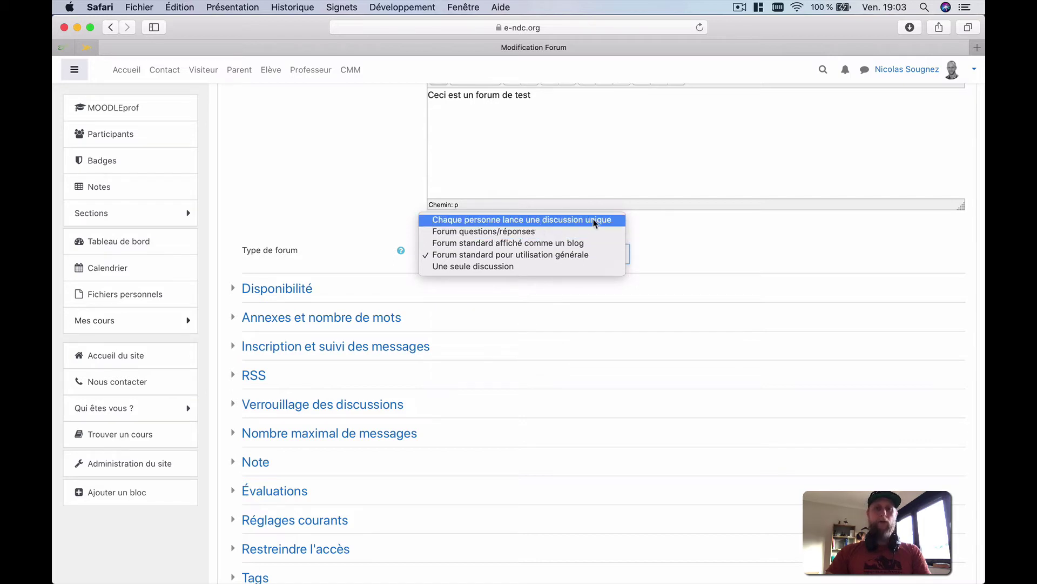
{"action": "left_click", "coordinate": [664, 226]}
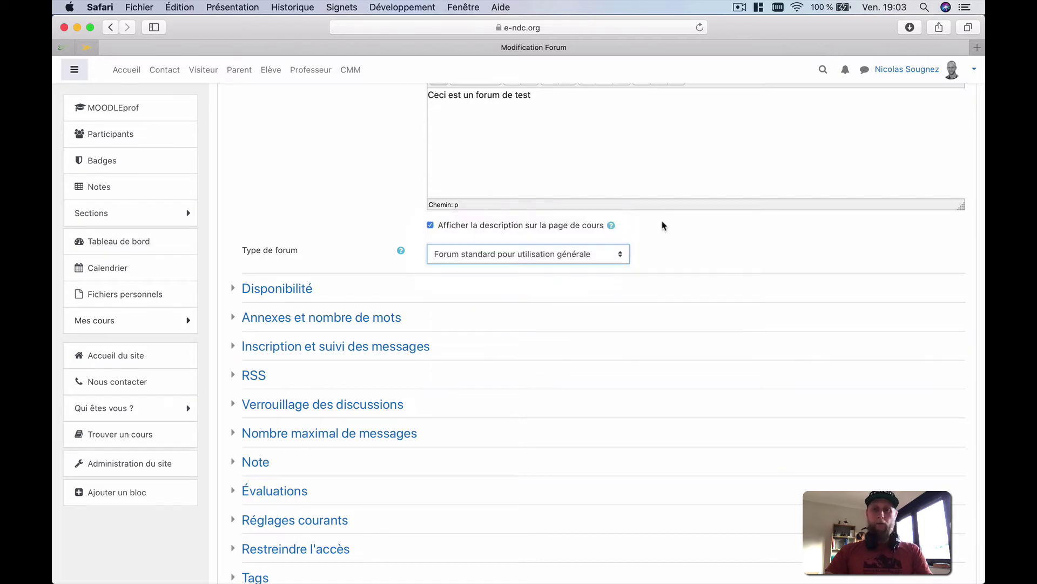
{"action": "left_click", "coordinate": [623, 255]}
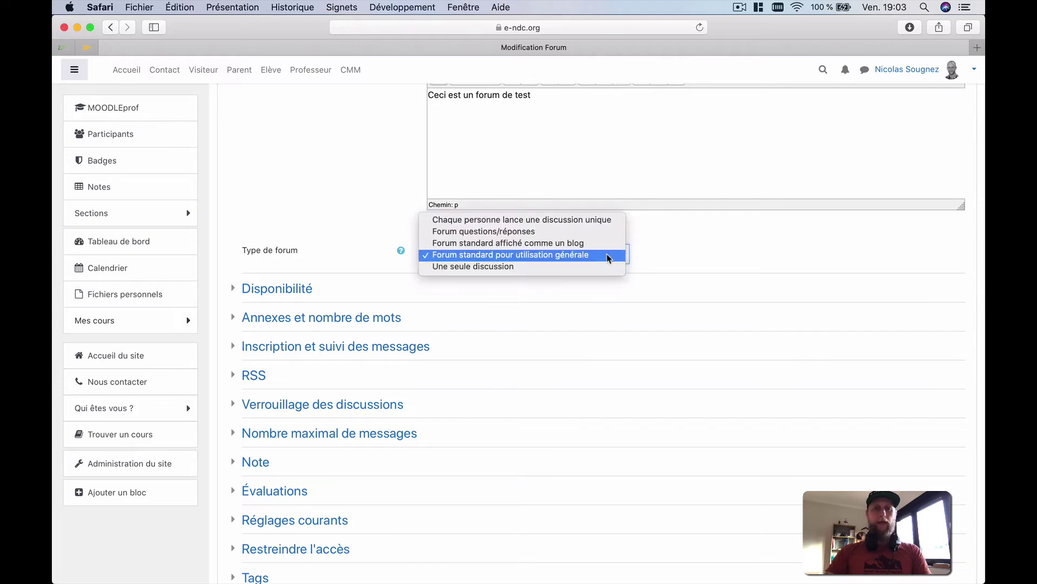
{"action": "left_click", "coordinate": [608, 256]}
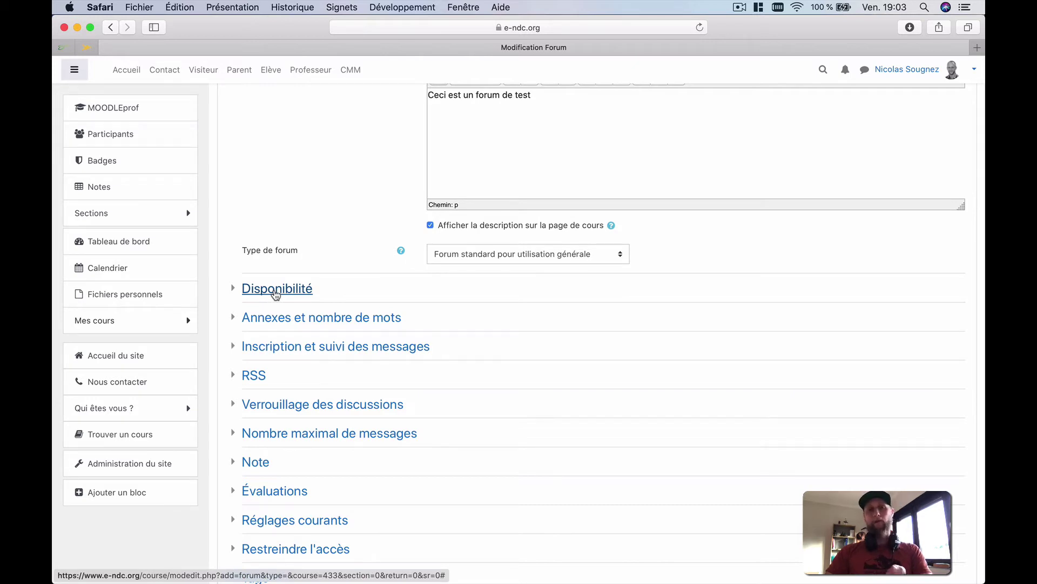
{"action": "left_click", "coordinate": [481, 256]}
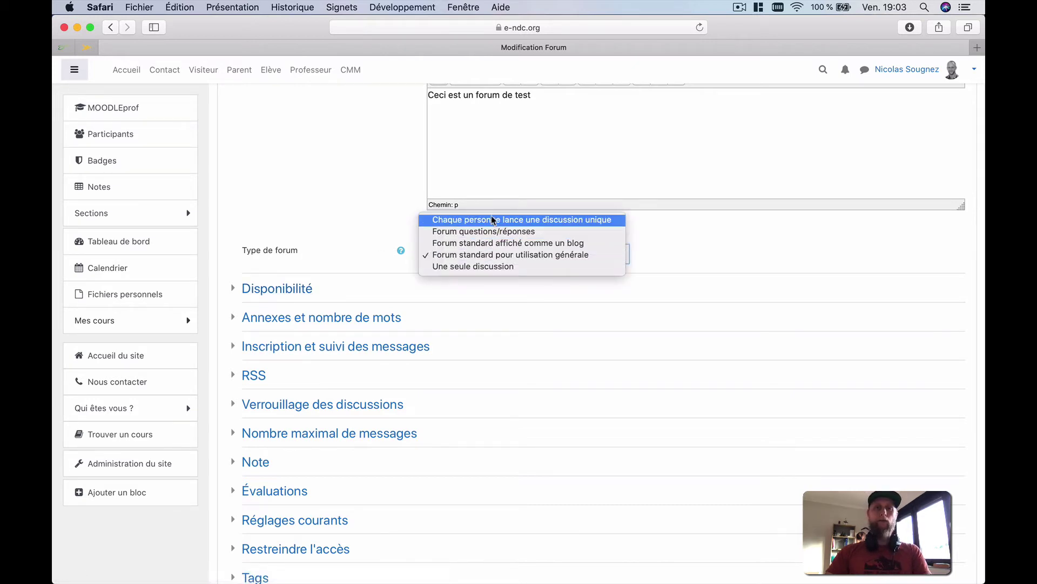
{"action": "left_click", "coordinate": [760, 256]}
Expand the Inscription et suivi des messages settings and examine the subscription modes, keeping Abonnement facultatif
{"action": "scroll", "coordinate": [609, 322], "scroll_direction": "down", "scroll_amount": 3}
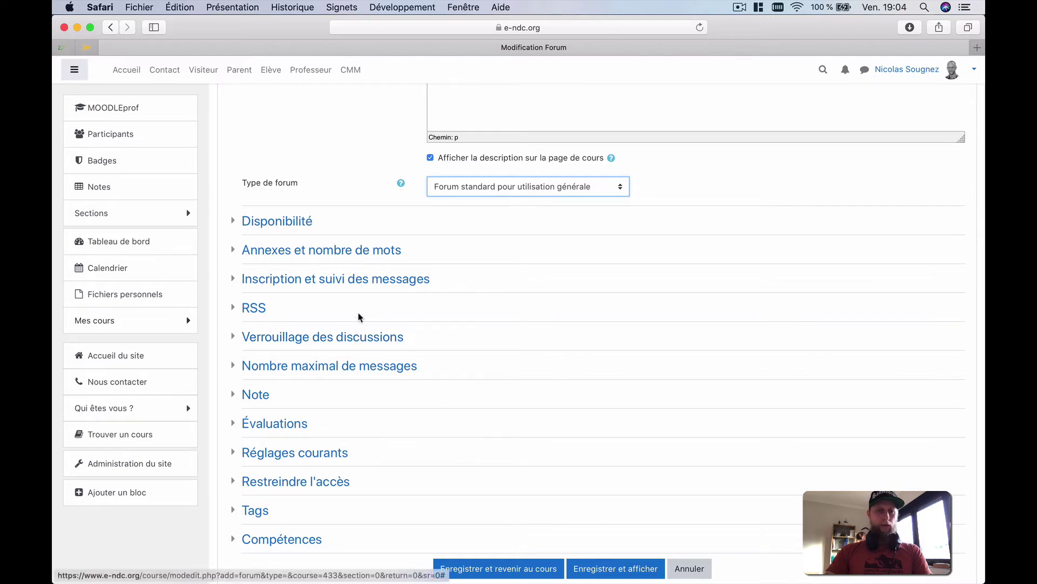
{"action": "left_click", "coordinate": [349, 280]}
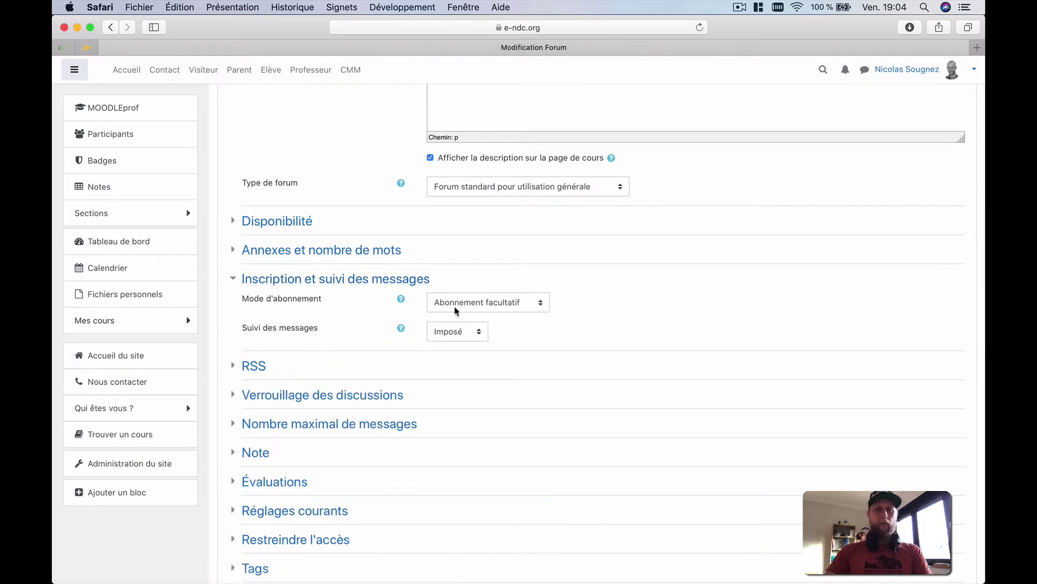
{"action": "left_click", "coordinate": [505, 308]}
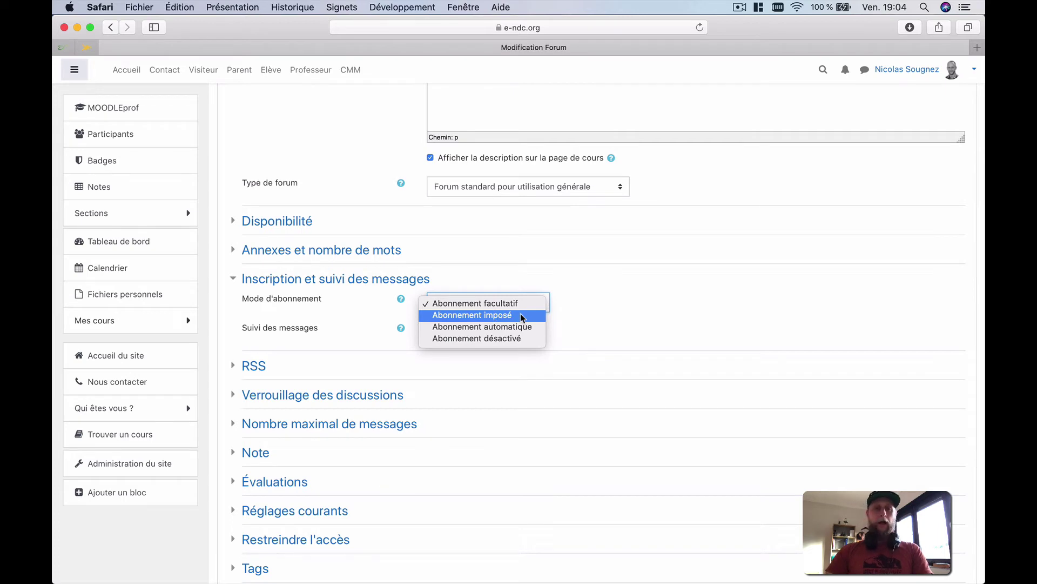
{"action": "left_click", "coordinate": [625, 301]}
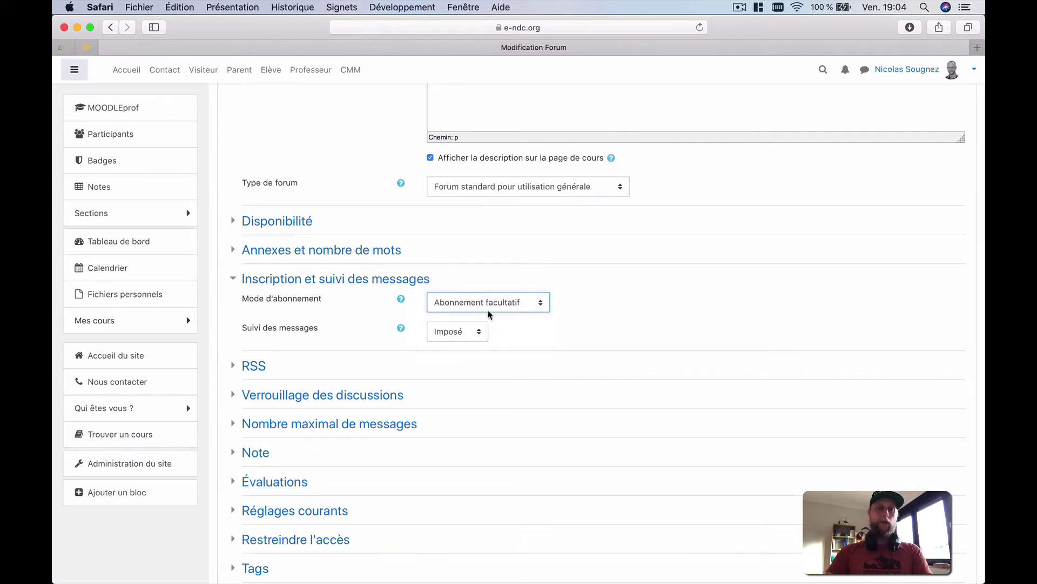
Look through the message tracking options and try setting the tracking to Facultatif
{"action": "left_click", "coordinate": [477, 331]}
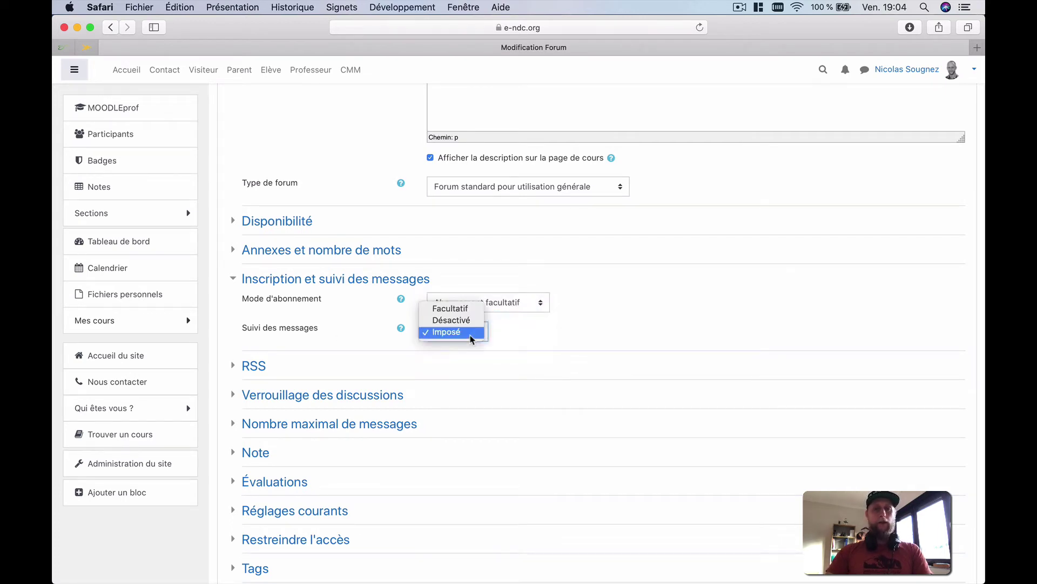
{"action": "left_click", "coordinate": [478, 332]}
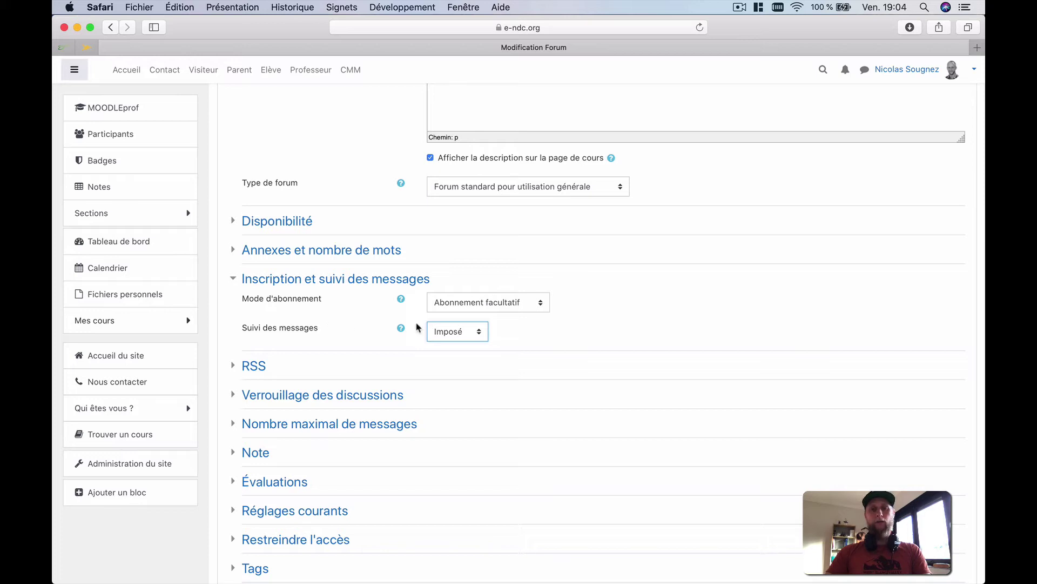
{"action": "left_click", "coordinate": [464, 333]}
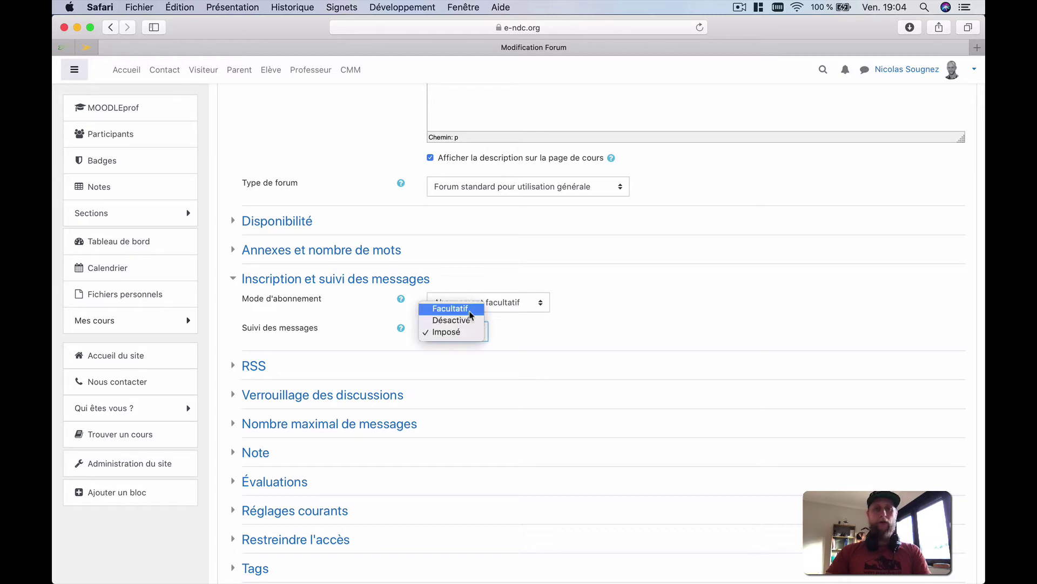
{"action": "left_click", "coordinate": [464, 309]}
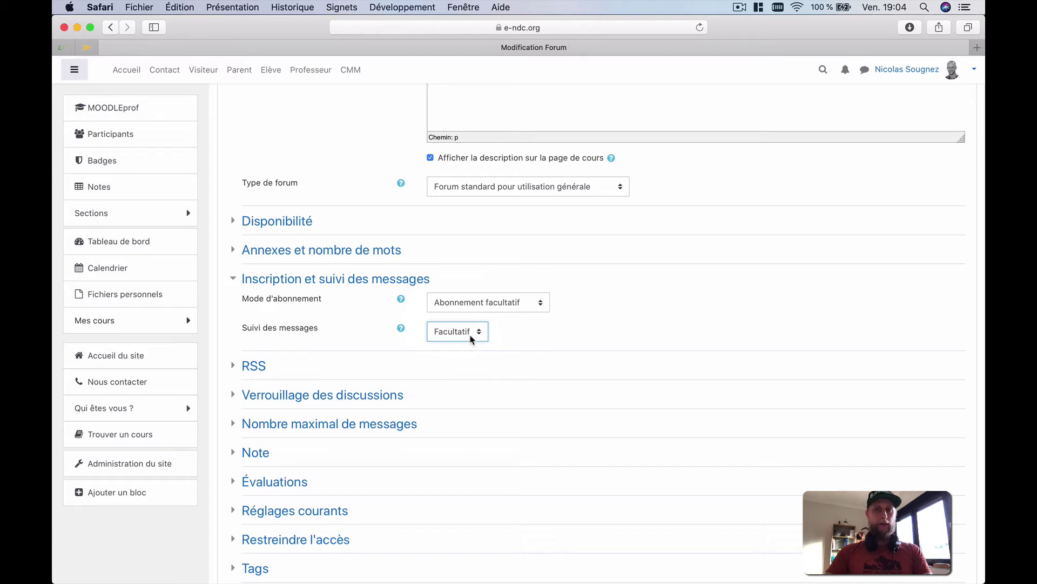
Set the message tracking to Imposé, and save and display the new forum
{"action": "left_click", "coordinate": [471, 338]}
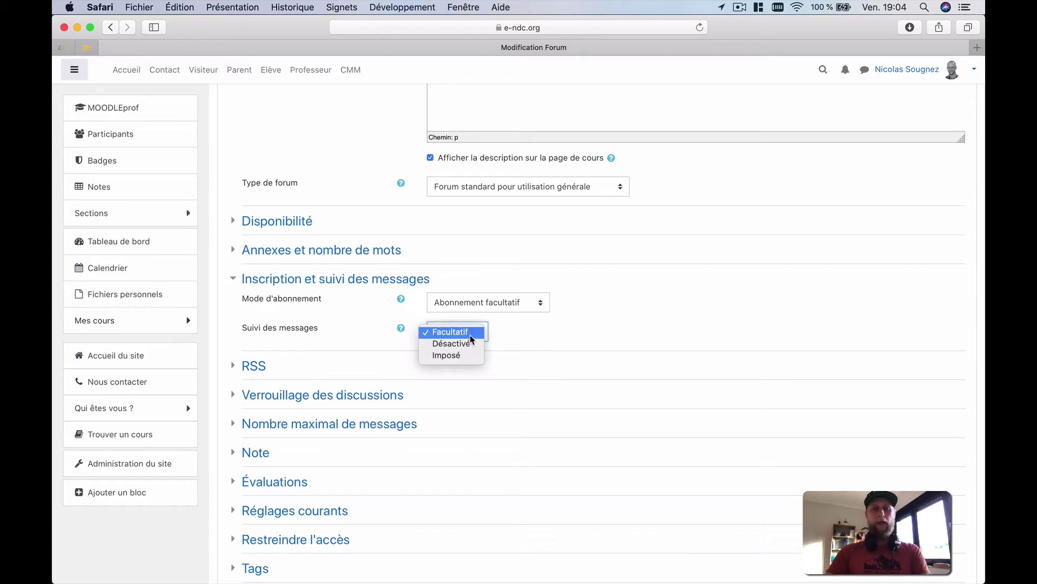
{"action": "left_click", "coordinate": [474, 355]}
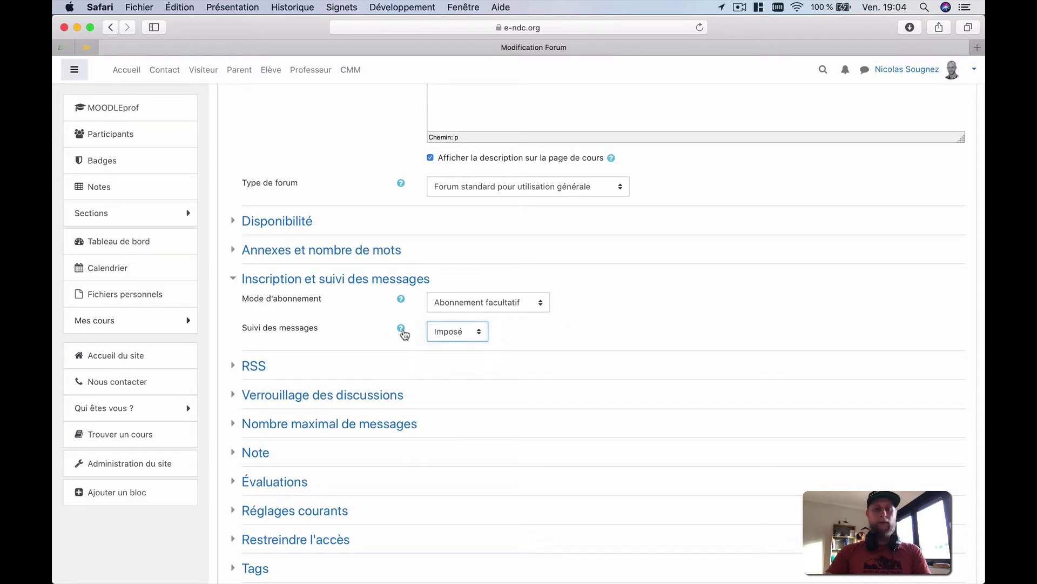
{"action": "scroll", "coordinate": [456, 385], "scroll_direction": "down", "scroll_amount": 5}
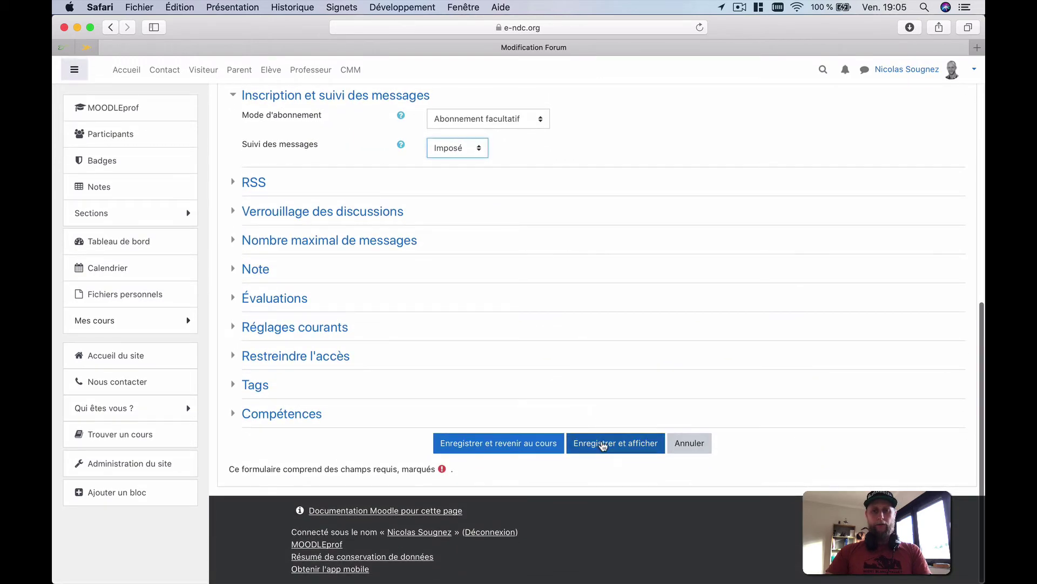
{"action": "left_click", "coordinate": [604, 450]}
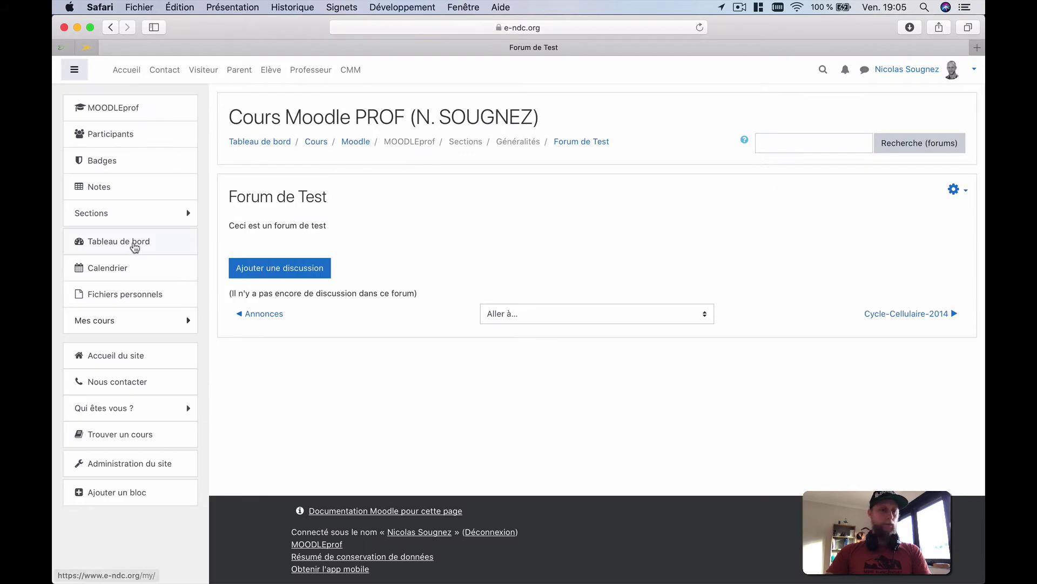
Open the 6C course, view the unread messages in the Forum pour les enseignants de la classe, and return to the course page
{"action": "left_click", "coordinate": [146, 321]}
{"action": "scroll", "coordinate": [146, 325], "scroll_direction": "down", "scroll_amount": 3}
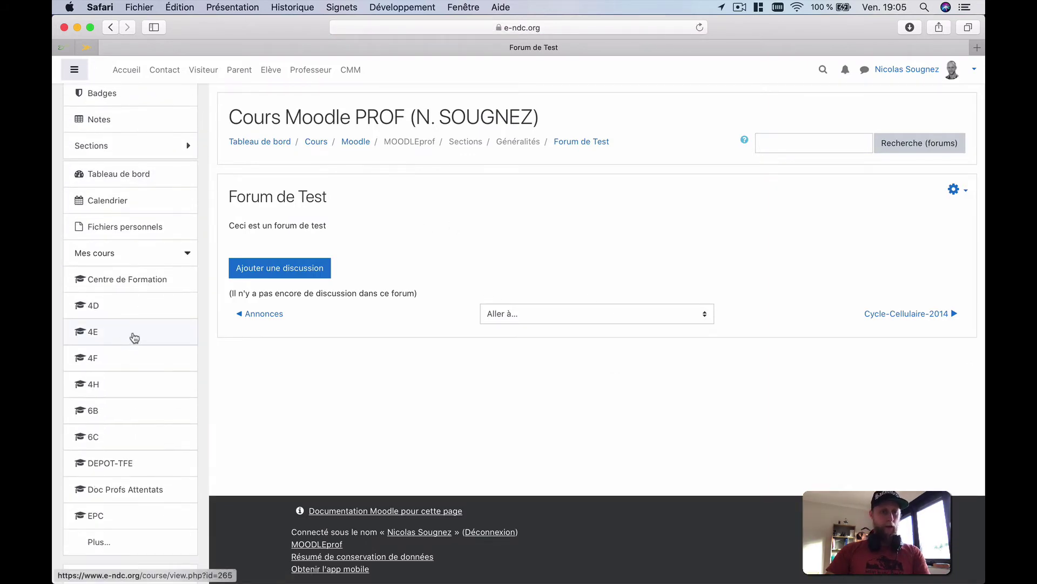
{"action": "left_click", "coordinate": [116, 436]}
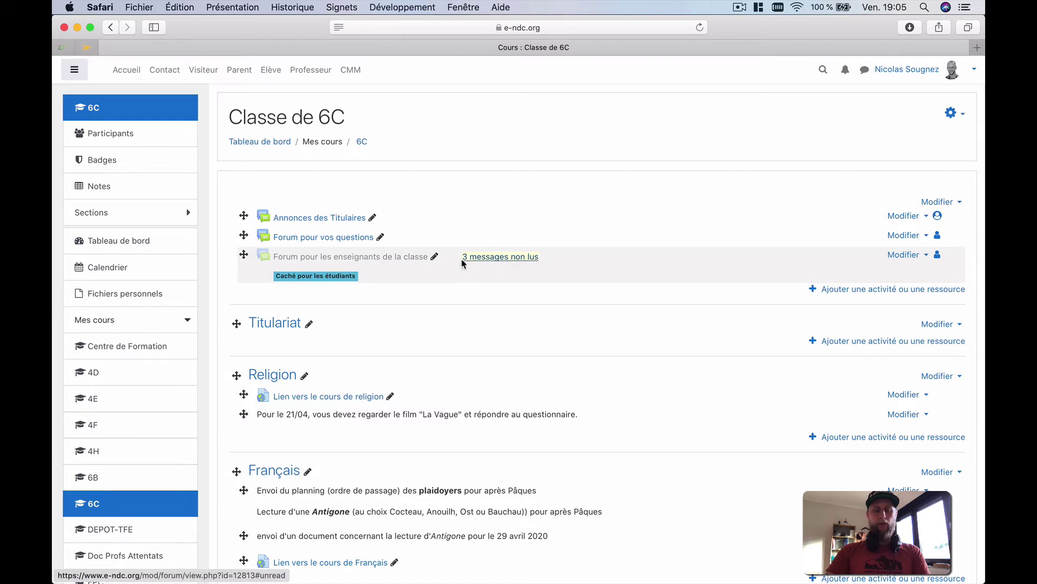
{"action": "left_click", "coordinate": [516, 257]}
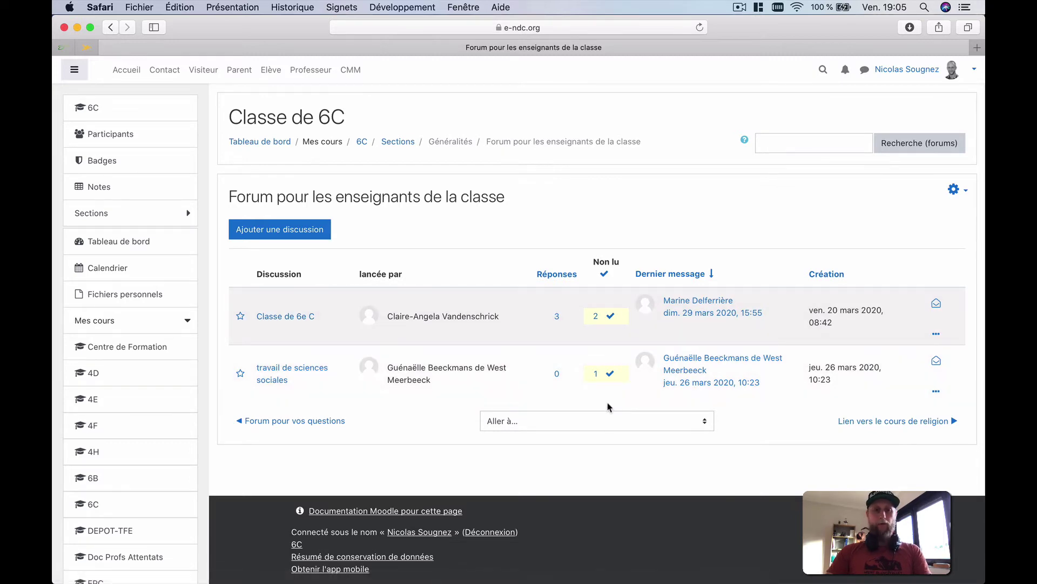
{"action": "key", "text": "super+bracketleft"}
{"action": "left_click", "coordinate": [414, 258]}
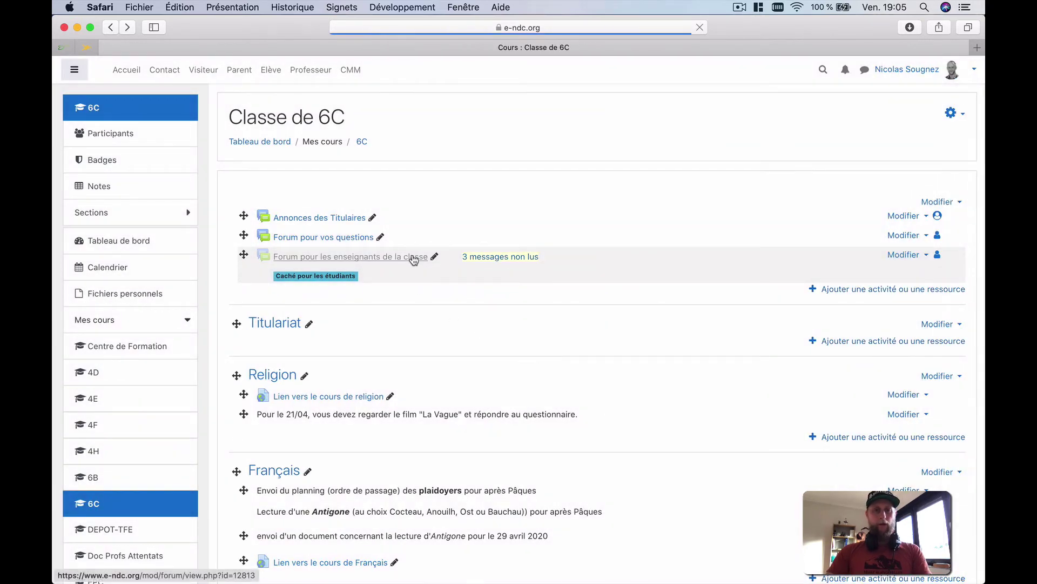
{"action": "key", "text": "super+bracketleft"}
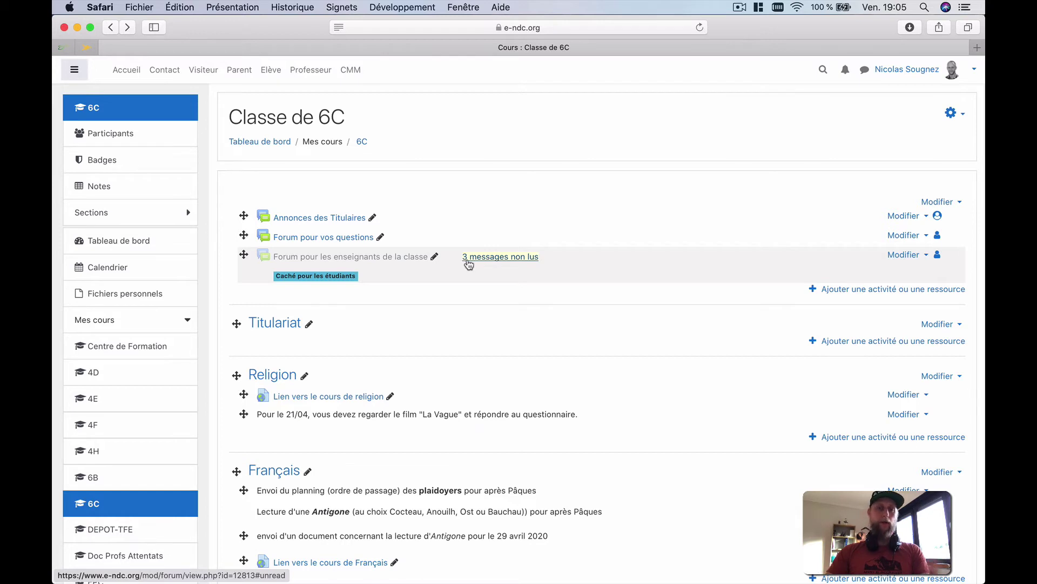
Return to the Cours Moodle PROF course from the dashboard and open the Annonces forum's settings
{"action": "left_click", "coordinate": [913, 71]}
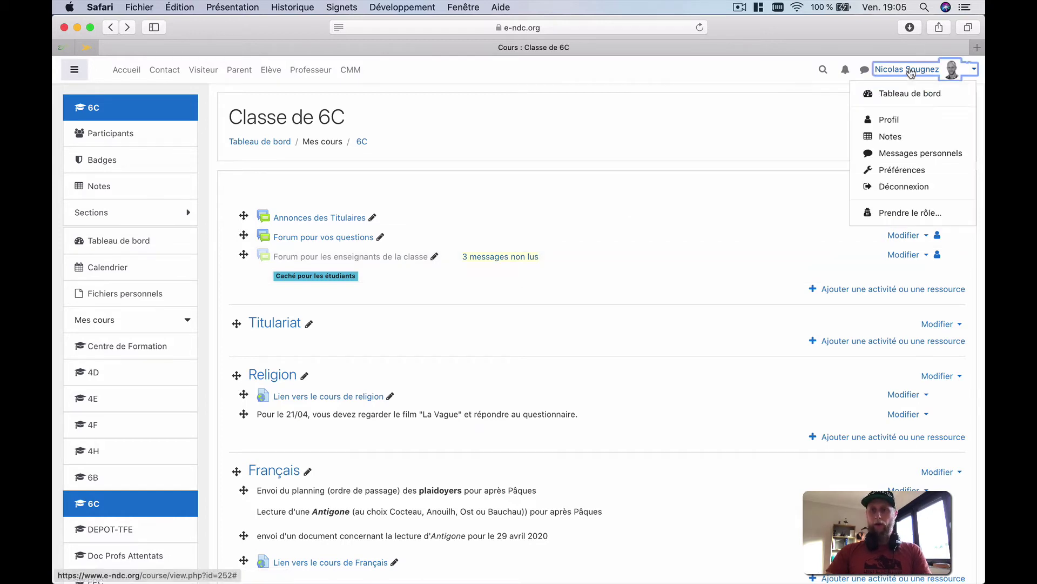
{"action": "left_click", "coordinate": [896, 95]}
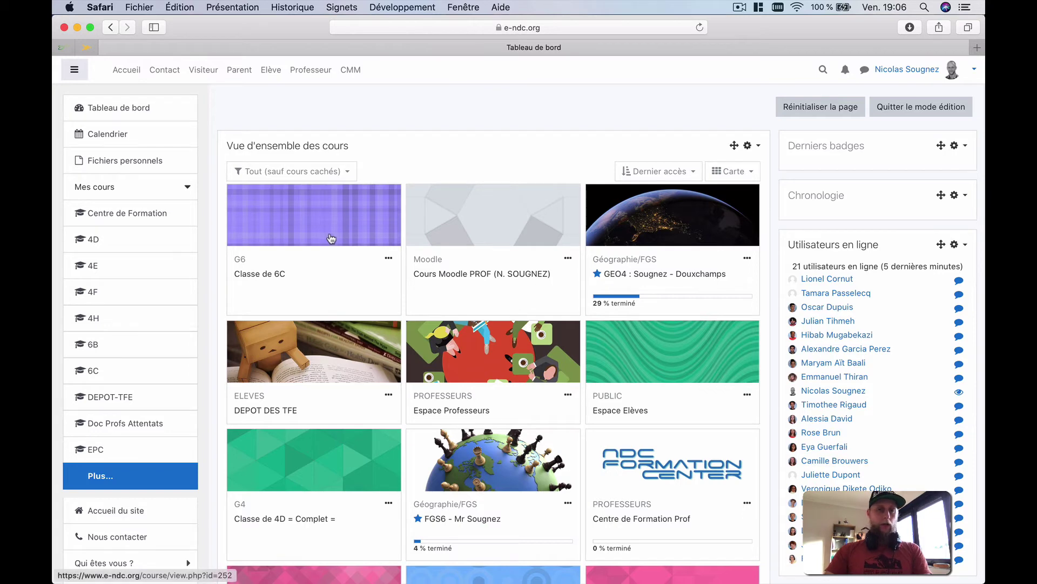
{"action": "left_click", "coordinate": [443, 238]}
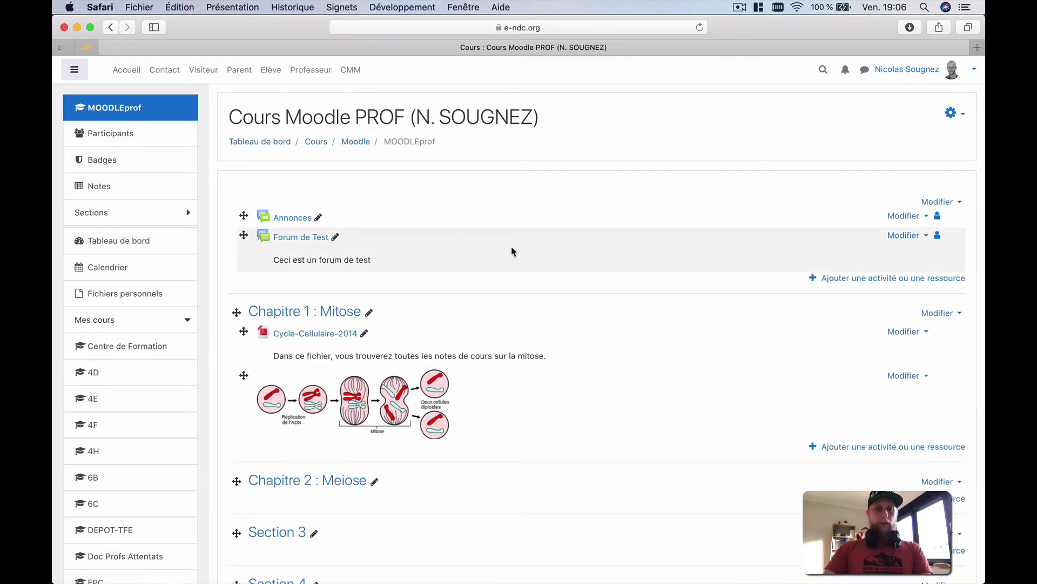
{"action": "left_click", "coordinate": [296, 218]}
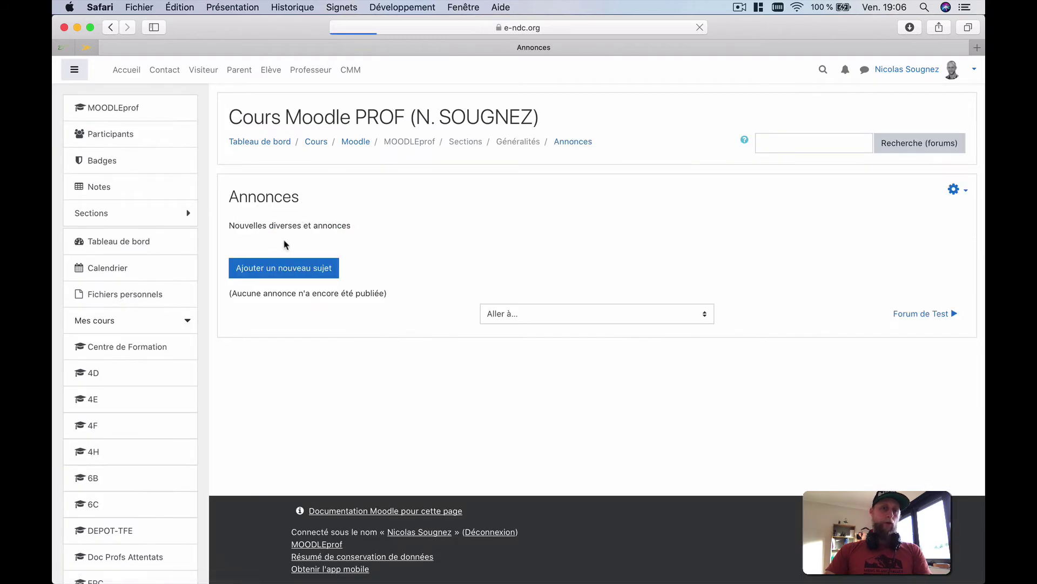
{"action": "left_click", "coordinate": [953, 189]}
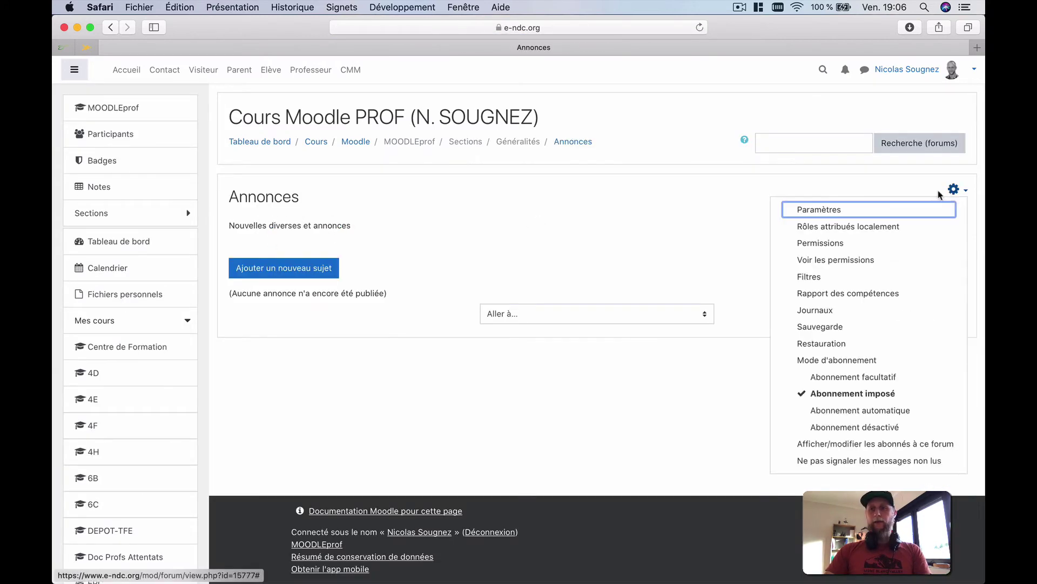
{"action": "left_click", "coordinate": [889, 215]}
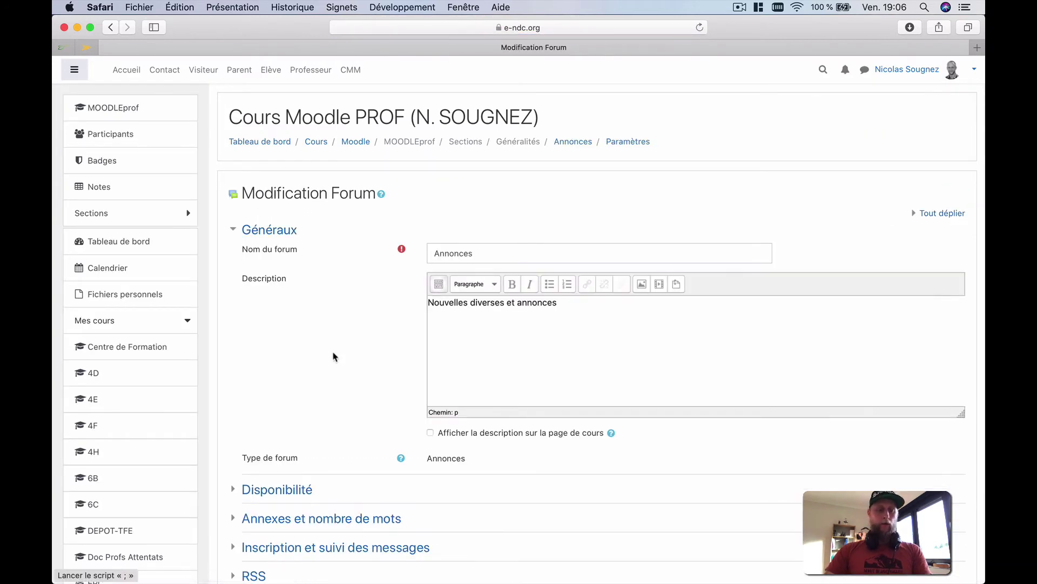
Set the Annonces forum's group mode to Groupes séparés in the common settings, and save and display the forum
{"action": "scroll", "coordinate": [321, 428], "scroll_direction": "down", "scroll_amount": 3}
{"action": "scroll", "coordinate": [321, 427], "scroll_direction": "down", "scroll_amount": 4}
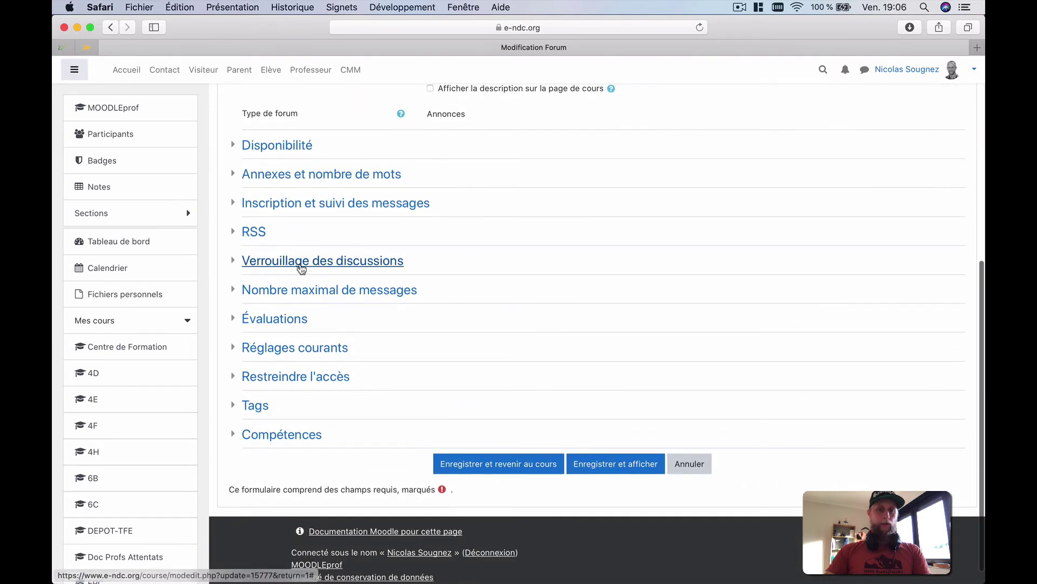
{"action": "left_click", "coordinate": [295, 348]}
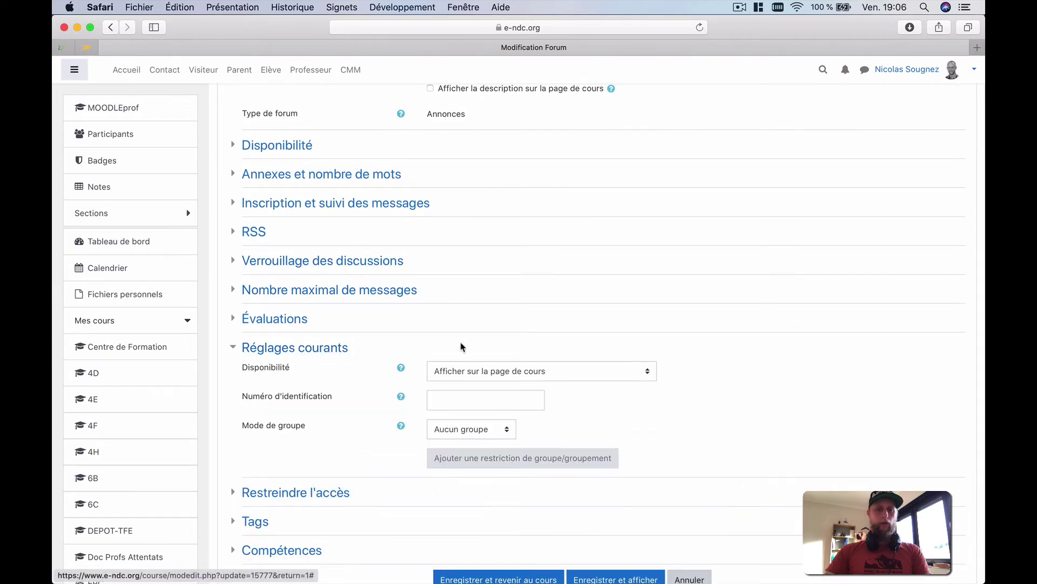
{"action": "left_click", "coordinate": [481, 434]}
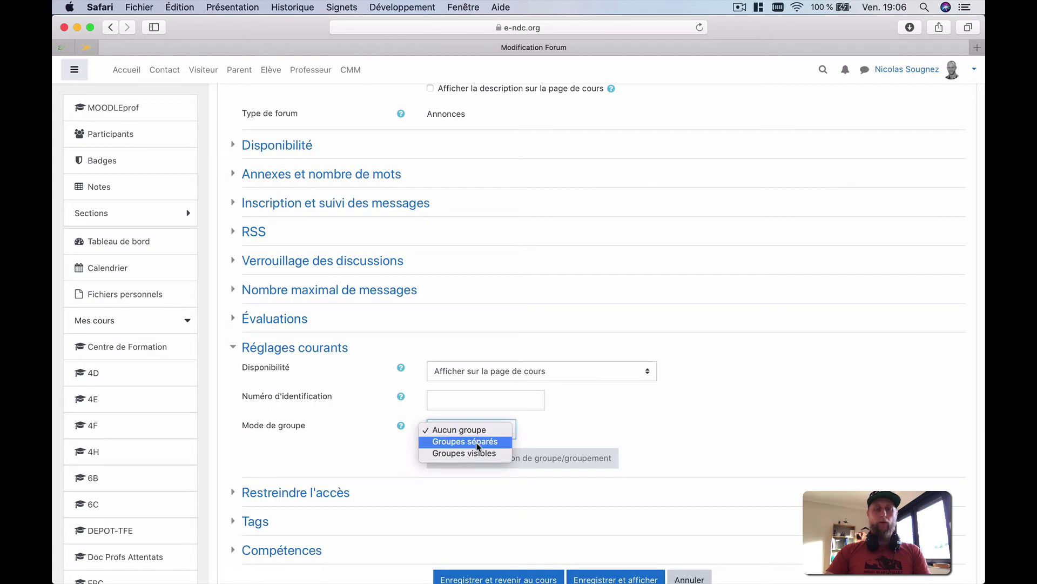
{"action": "left_click", "coordinate": [480, 441]}
{"action": "scroll", "coordinate": [624, 435], "scroll_direction": "down", "scroll_amount": 5}
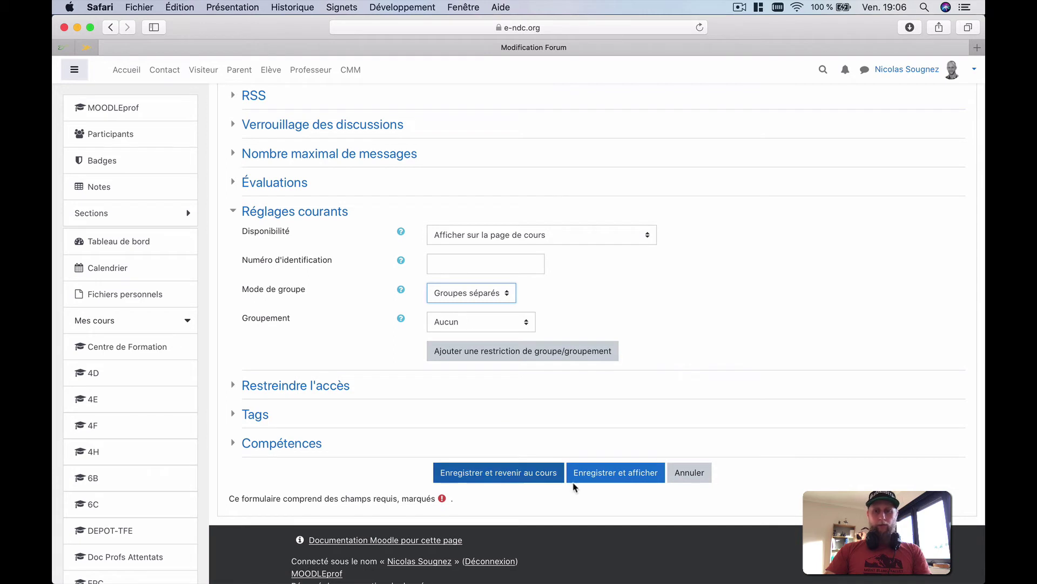
{"action": "left_click", "coordinate": [588, 469]}
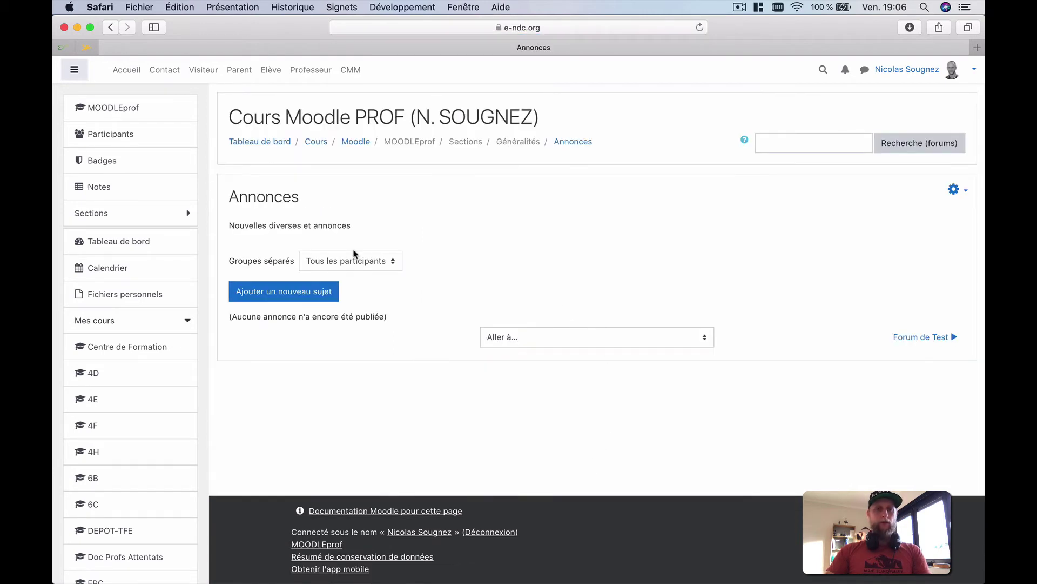
{"action": "left_click_drag", "start_coordinate": [225, 247], "coordinate": [407, 257]}
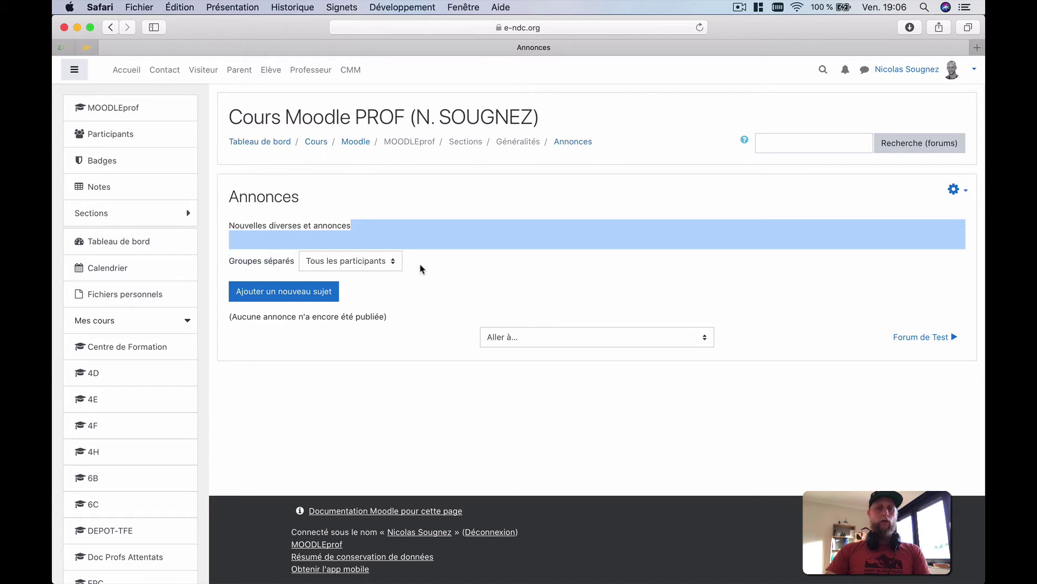
Check which groups the Annonces forum's separate-groups filter offers, leaving the selection as it is
{"action": "left_click", "coordinate": [421, 268]}
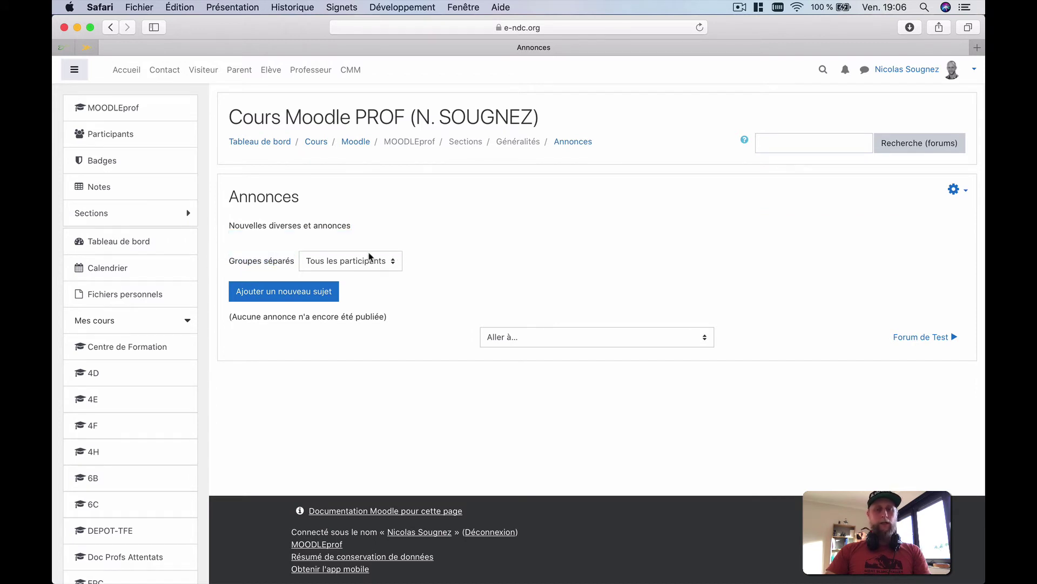
{"action": "left_click", "coordinate": [351, 262]}
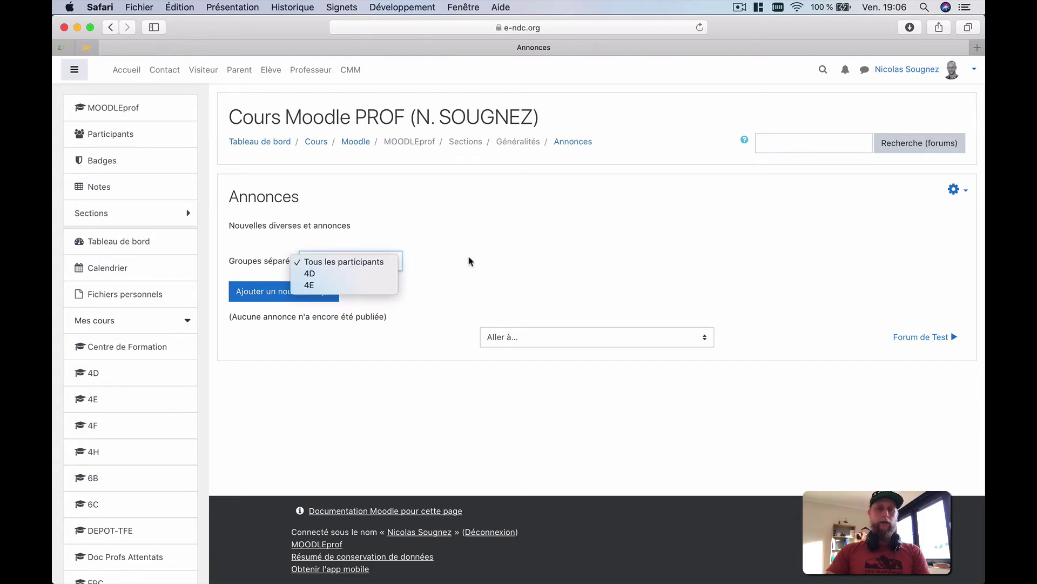
{"action": "left_click", "coordinate": [403, 230]}
Return to the MOODLEprof course page and open the settings of Forum de Test
{"action": "left_click", "coordinate": [144, 135]}
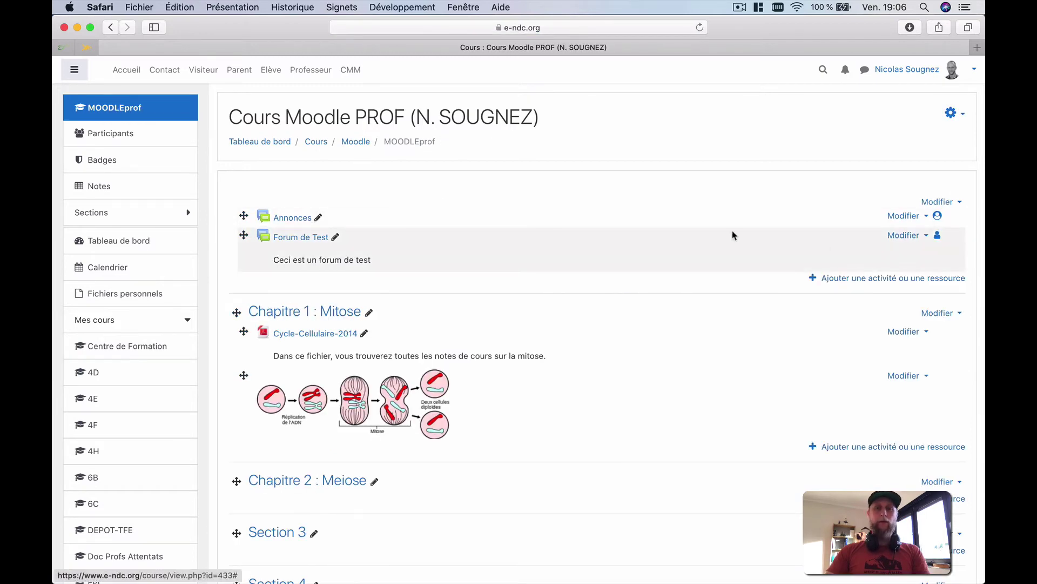
{"action": "left_click", "coordinate": [901, 235]}
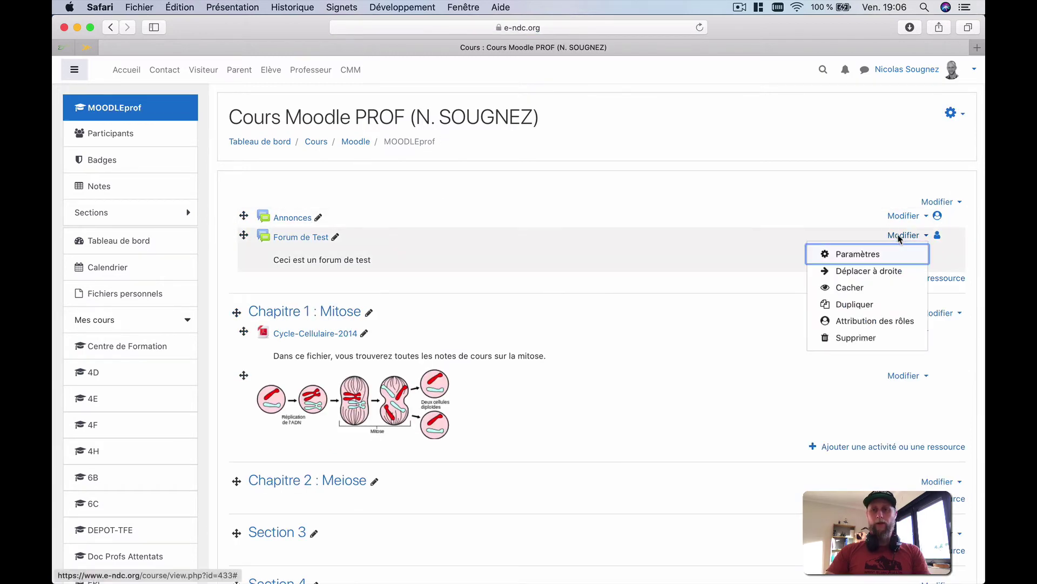
{"action": "left_click", "coordinate": [846, 259]}
{"action": "scroll", "coordinate": [413, 359], "scroll_direction": "down", "scroll_amount": 5}
{"action": "scroll", "coordinate": [413, 359], "scroll_direction": "down", "scroll_amount": 3}
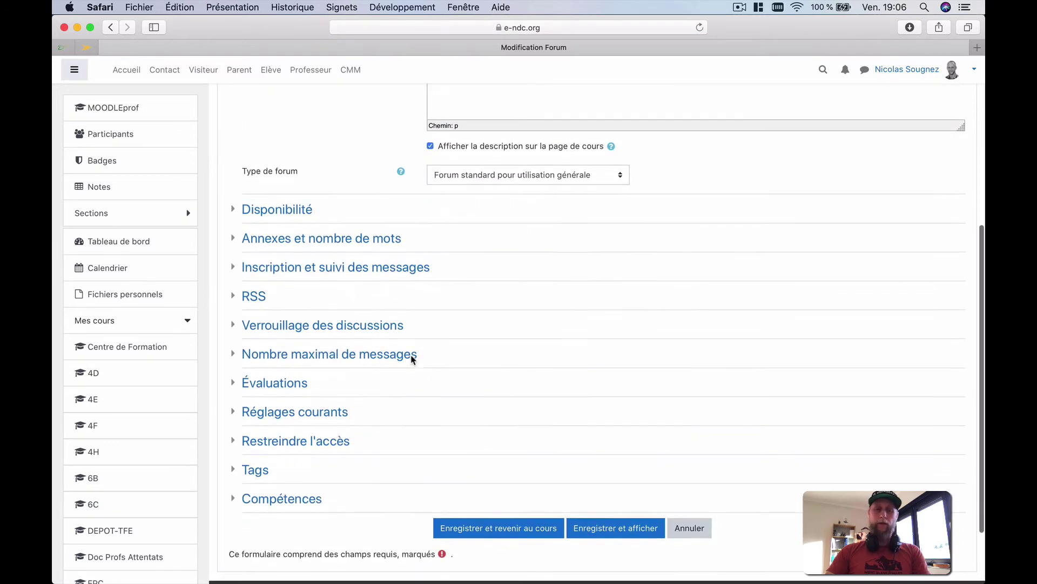
Set the Forum de Test's group mode to Groupes séparés in the common settings, and save and display the forum
{"action": "left_click", "coordinate": [306, 368]}
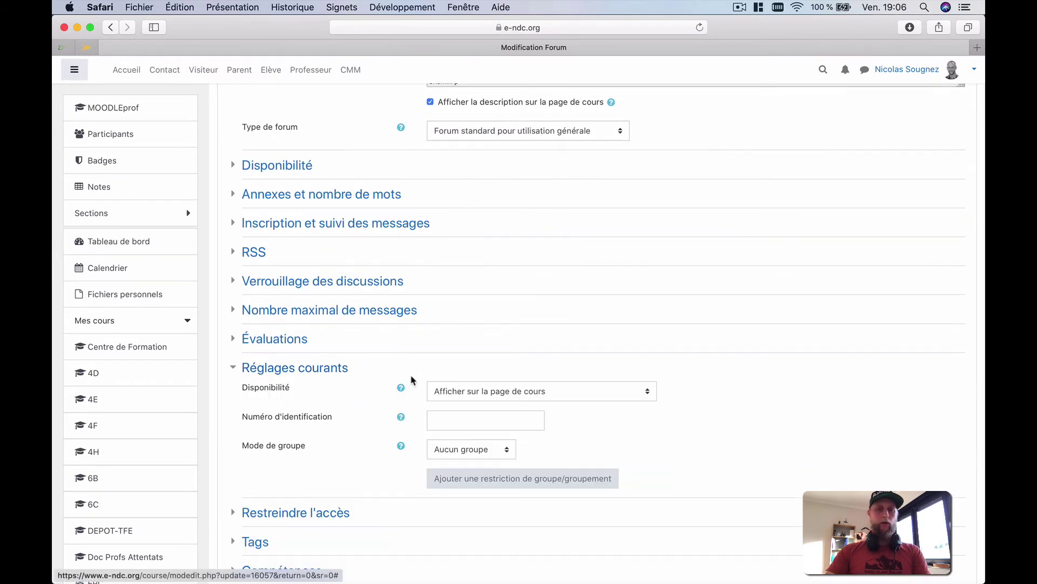
{"action": "left_click", "coordinate": [465, 450]}
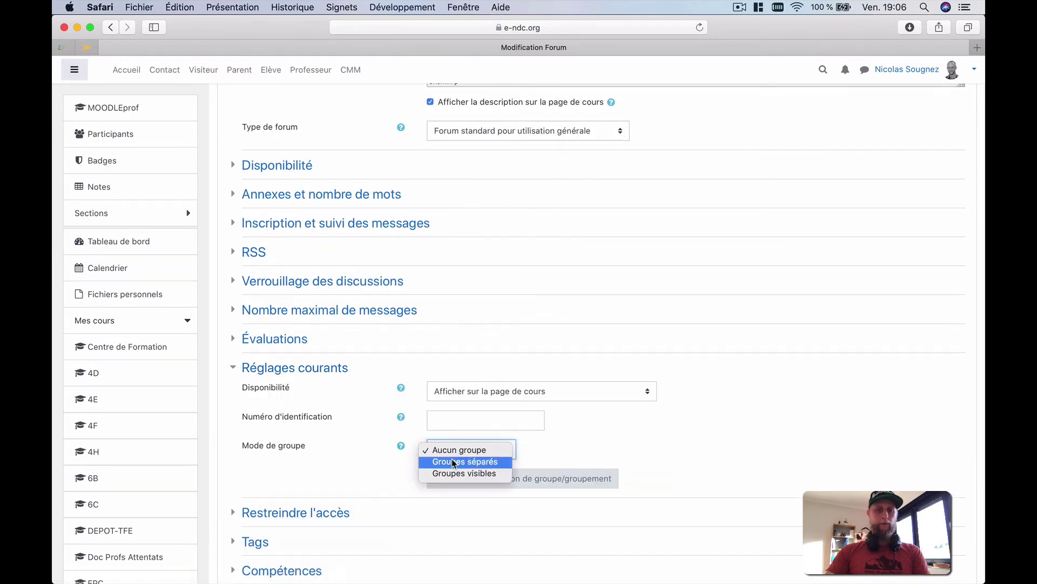
{"action": "left_click", "coordinate": [784, 449]}
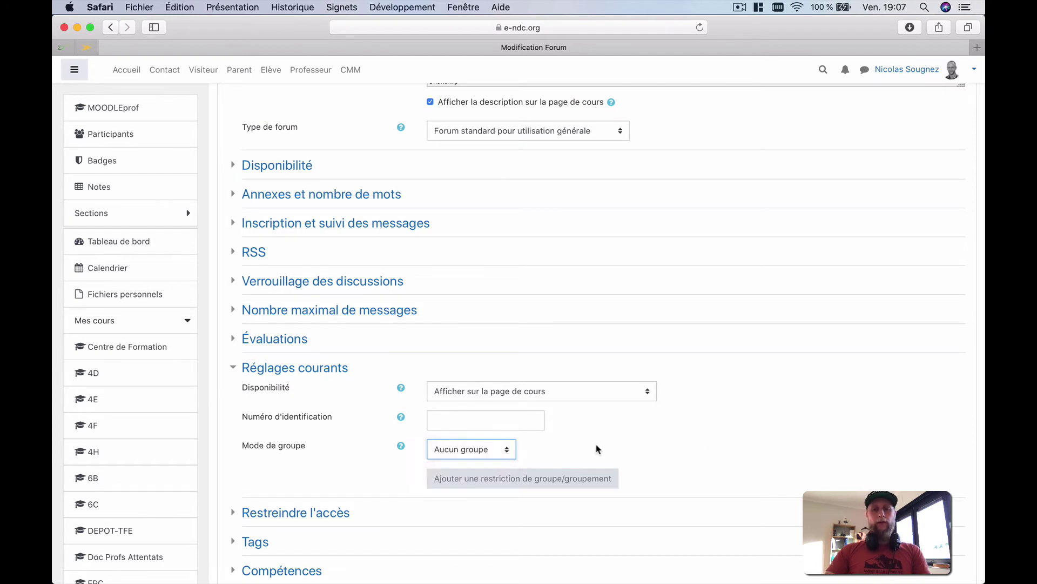
{"action": "left_click", "coordinate": [496, 450]}
{"action": "left_click", "coordinate": [493, 461]}
{"action": "scroll", "coordinate": [697, 454], "scroll_direction": "down", "scroll_amount": 5}
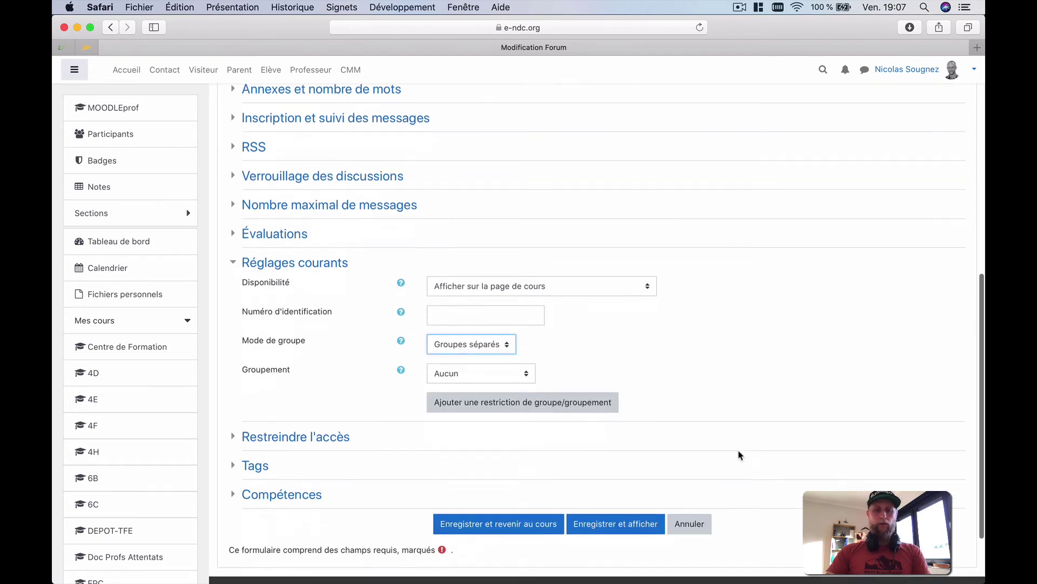
{"action": "left_click", "coordinate": [621, 440]}
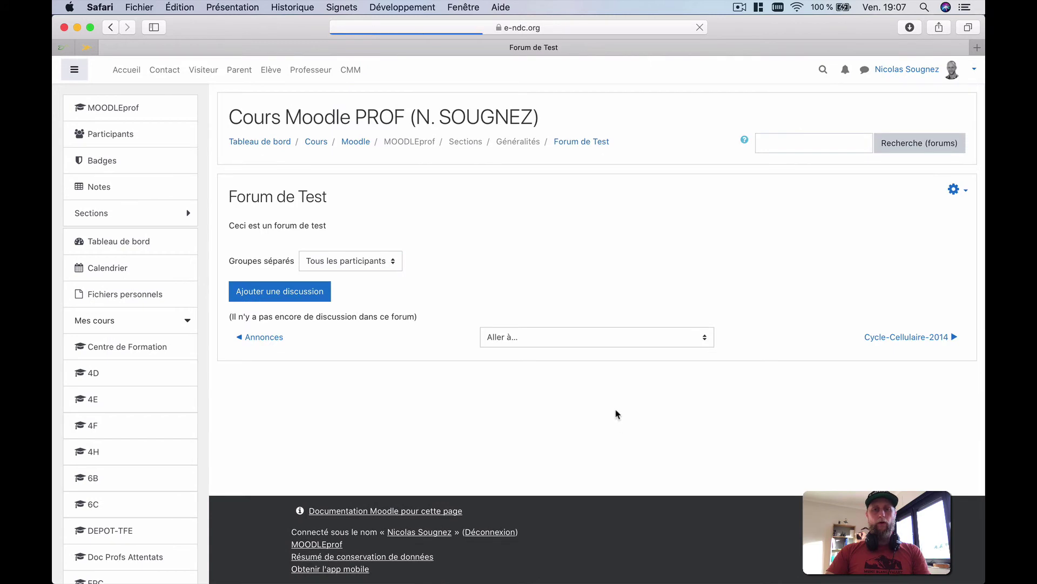
Filter the Forum de Test to the separate group 4D and look over the other group choices
{"action": "left_click", "coordinate": [371, 264]}
{"action": "left_click", "coordinate": [365, 273]}
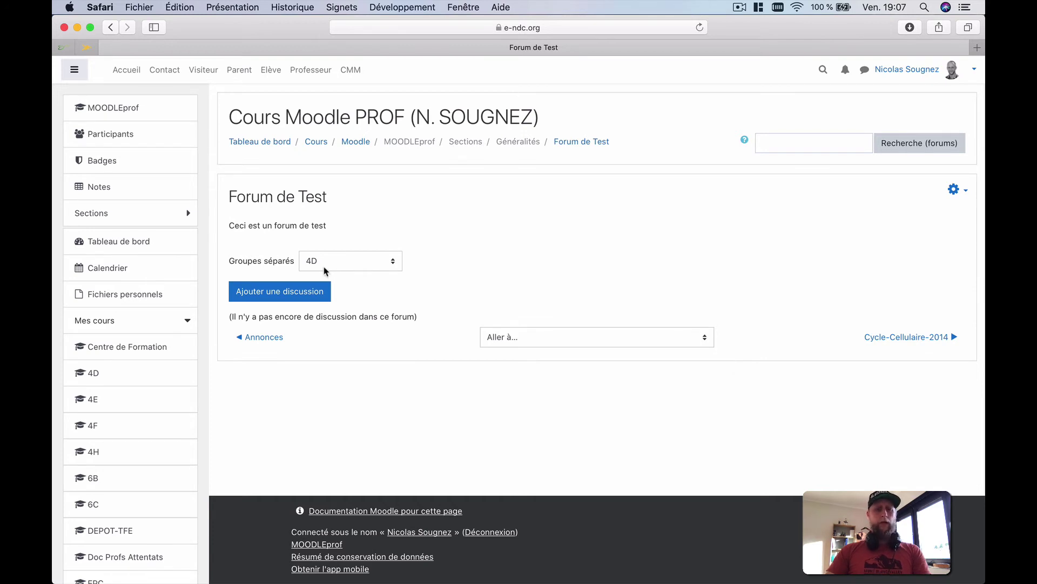
{"action": "left_click", "coordinate": [341, 261]}
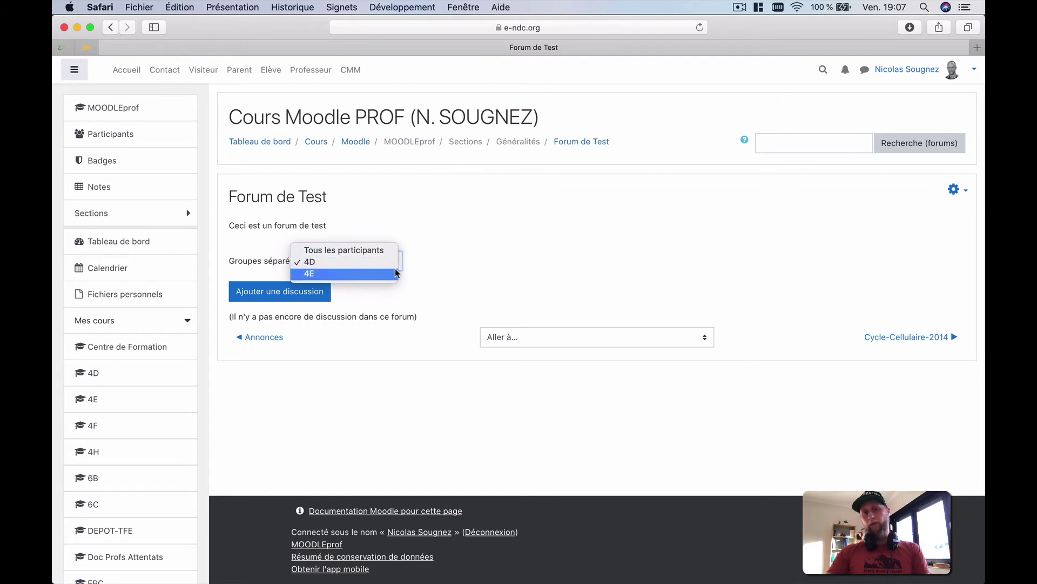
{"action": "left_click", "coordinate": [501, 263]}
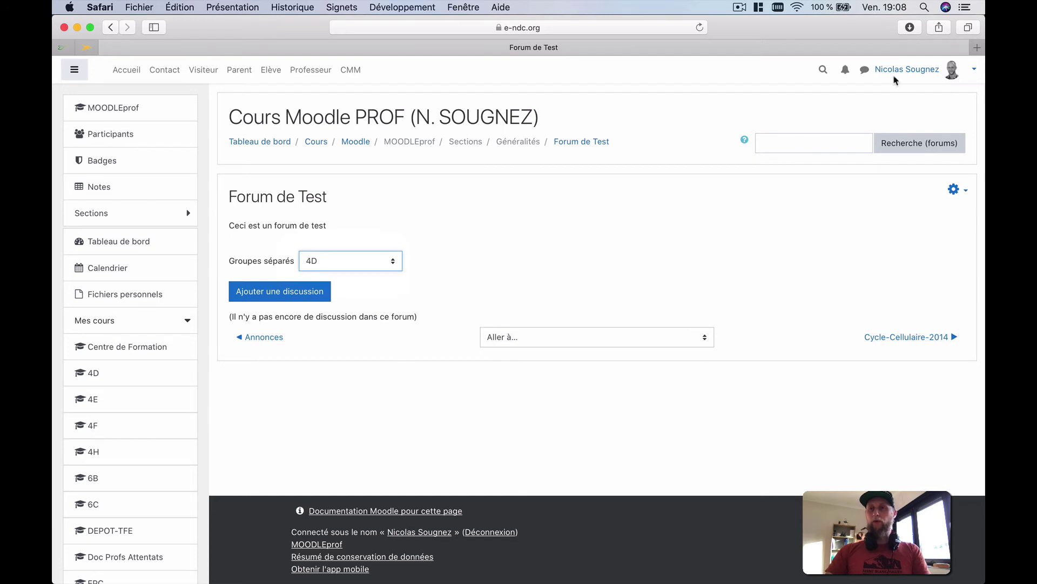
{"action": "left_click", "coordinate": [863, 73]}
{"action": "left_click", "coordinate": [863, 72]}
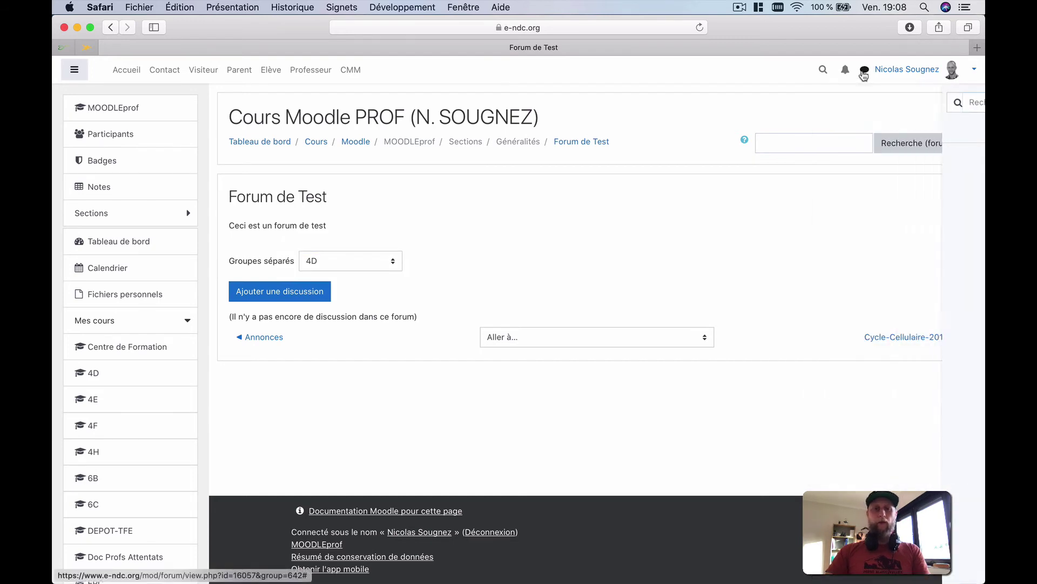
Start a new discussion for group 4D with the advanced form and examine its subscription, attachment and pinning options
{"action": "left_click", "coordinate": [299, 292]}
{"action": "scroll", "coordinate": [485, 293], "scroll_direction": "down", "scroll_amount": 2}
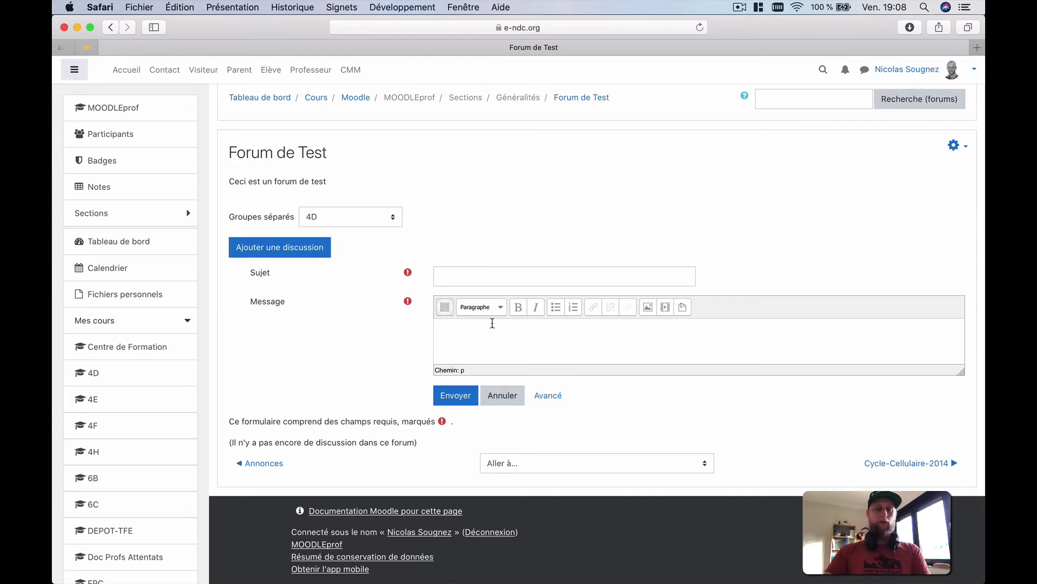
{"action": "left_click", "coordinate": [546, 397]}
{"action": "scroll", "coordinate": [545, 398], "scroll_direction": "down", "scroll_amount": 5}
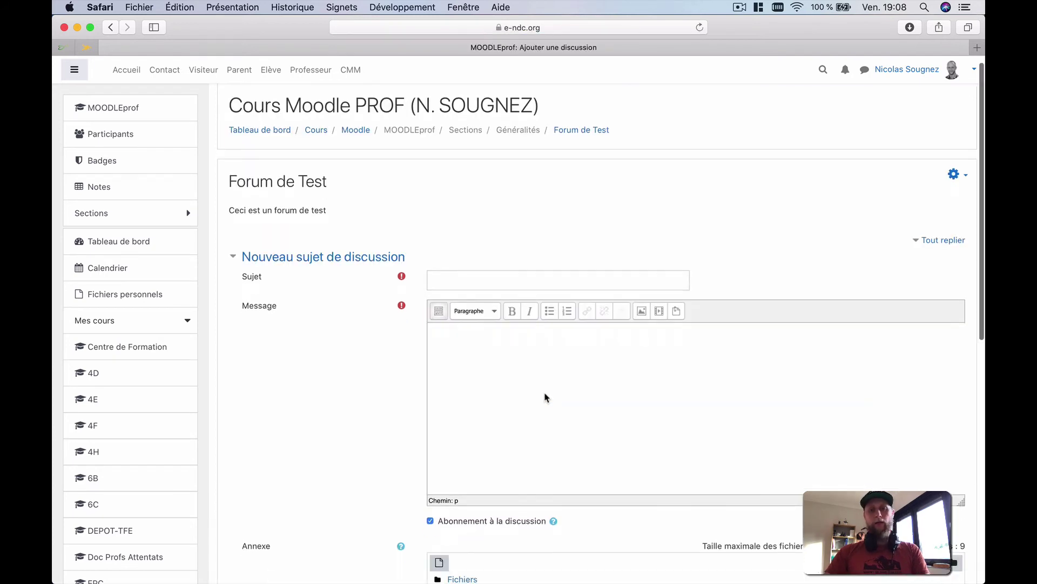
{"action": "scroll", "coordinate": [545, 398], "scroll_direction": "down", "scroll_amount": 4}
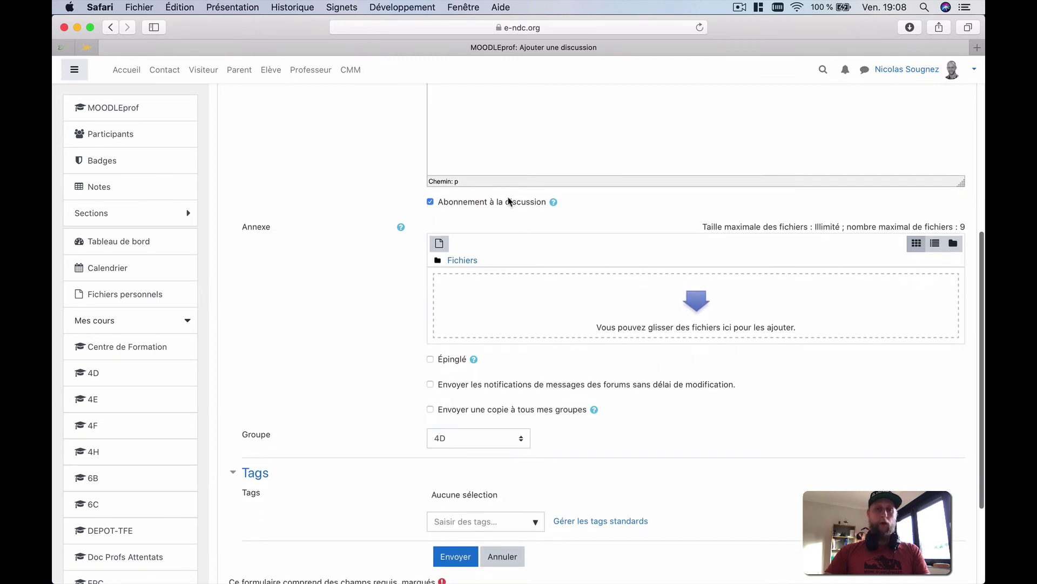
{"action": "scroll", "coordinate": [365, 356], "scroll_direction": "down", "scroll_amount": 3}
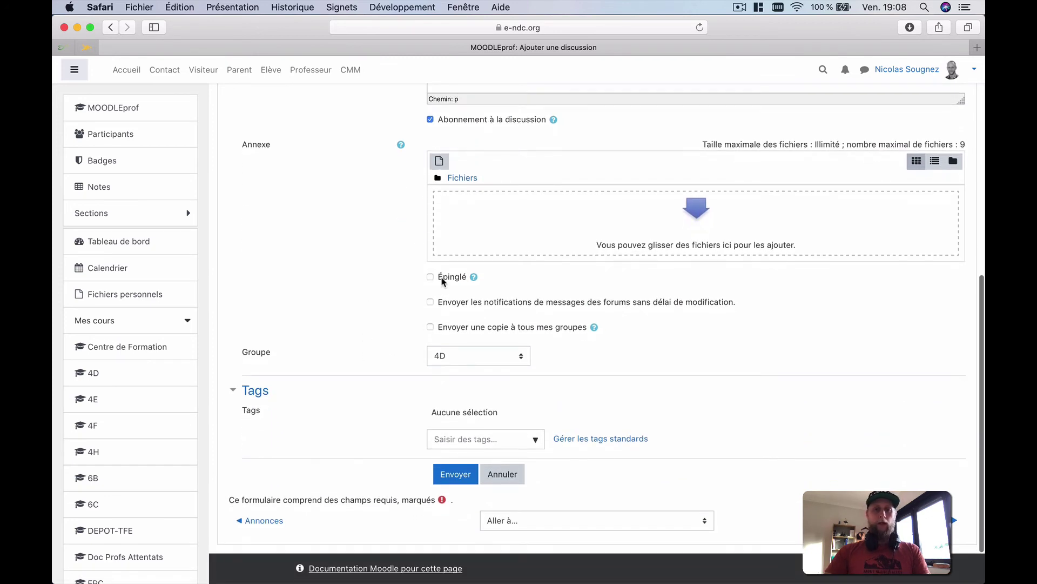
Try sending the new discussion's notifications without editing delay, and cancel the discussion after checking the pinning help and group choices
{"action": "left_click", "coordinate": [473, 278]}
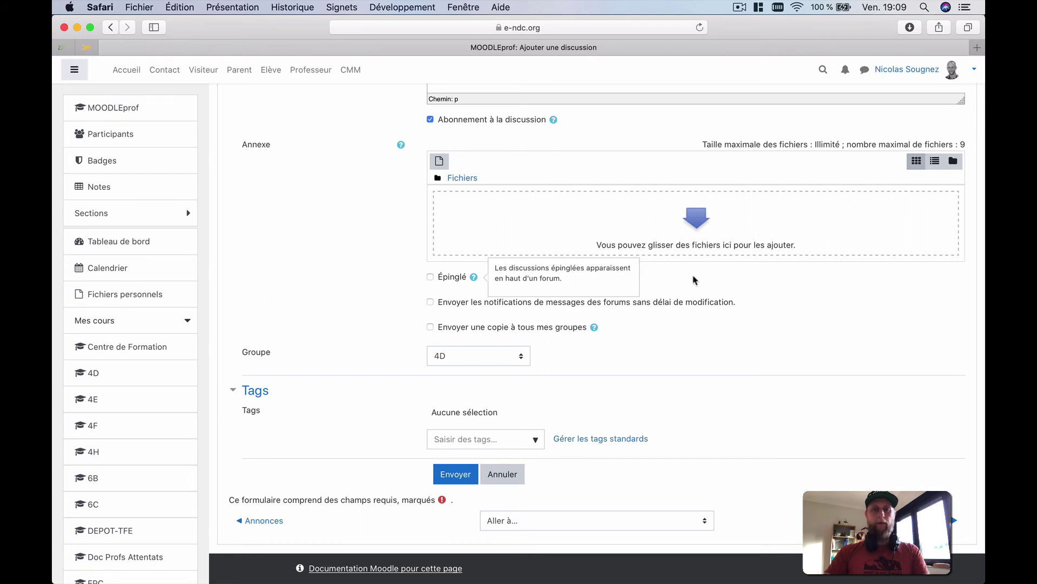
{"action": "left_click", "coordinate": [625, 291]}
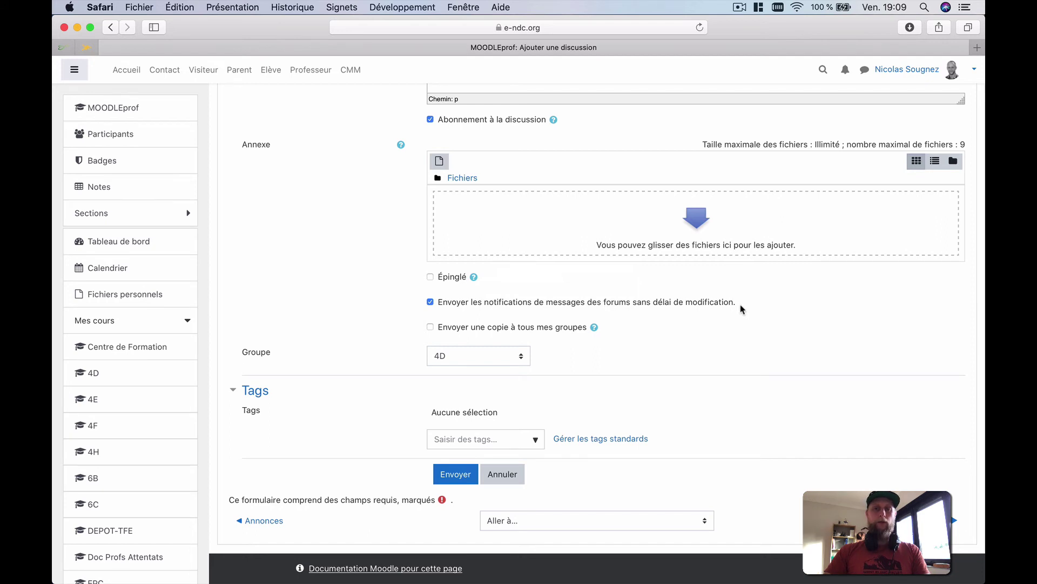
{"action": "left_click", "coordinate": [497, 362]}
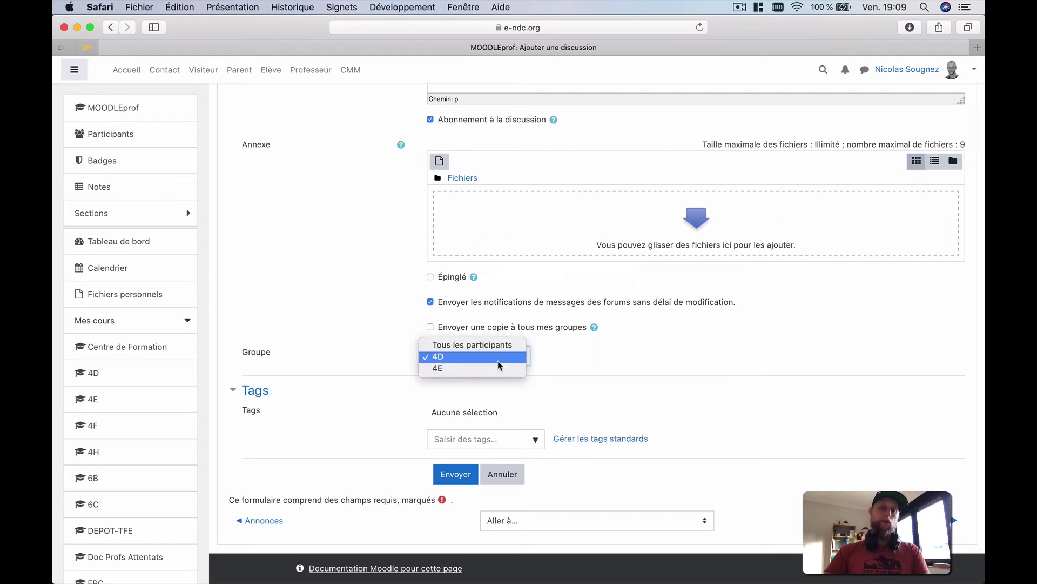
{"action": "left_click", "coordinate": [592, 356]}
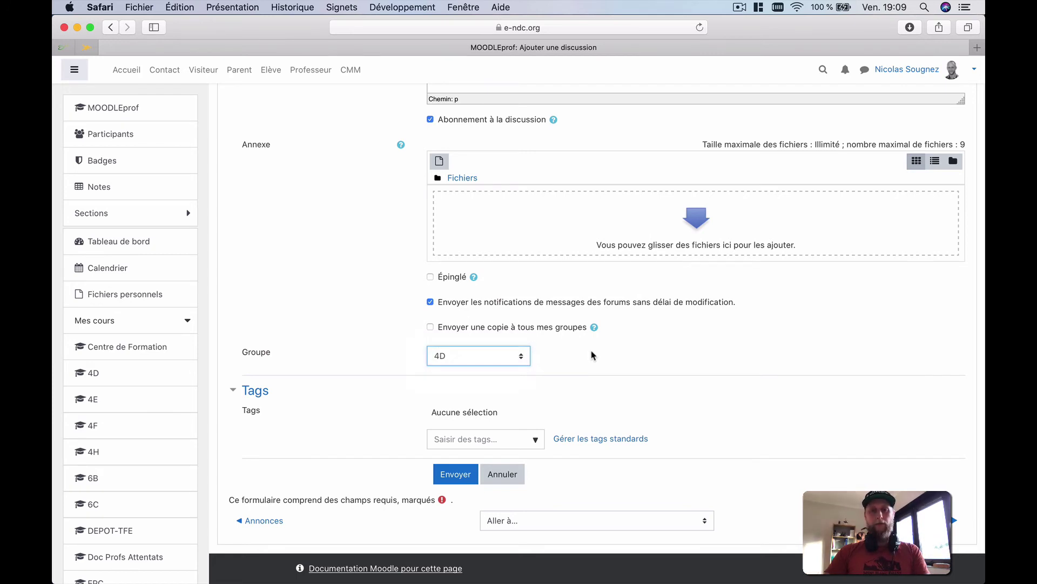
{"action": "scroll", "coordinate": [592, 355], "scroll_direction": "up", "scroll_amount": 1}
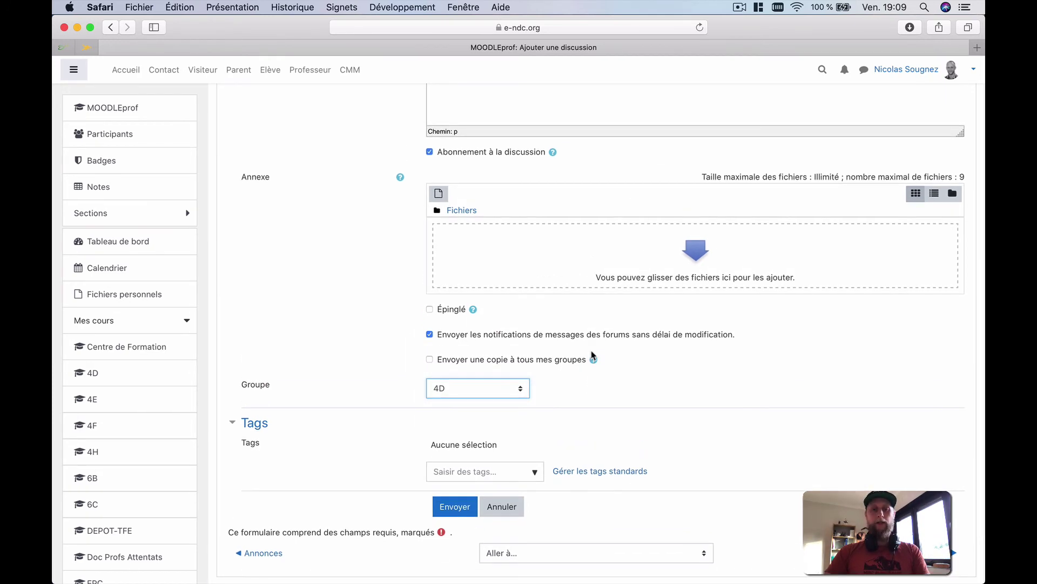
{"action": "left_click", "coordinate": [505, 505]}
Reopen the advanced form for a new discussion in Forum de Test and review its options
{"action": "left_click", "coordinate": [319, 296]}
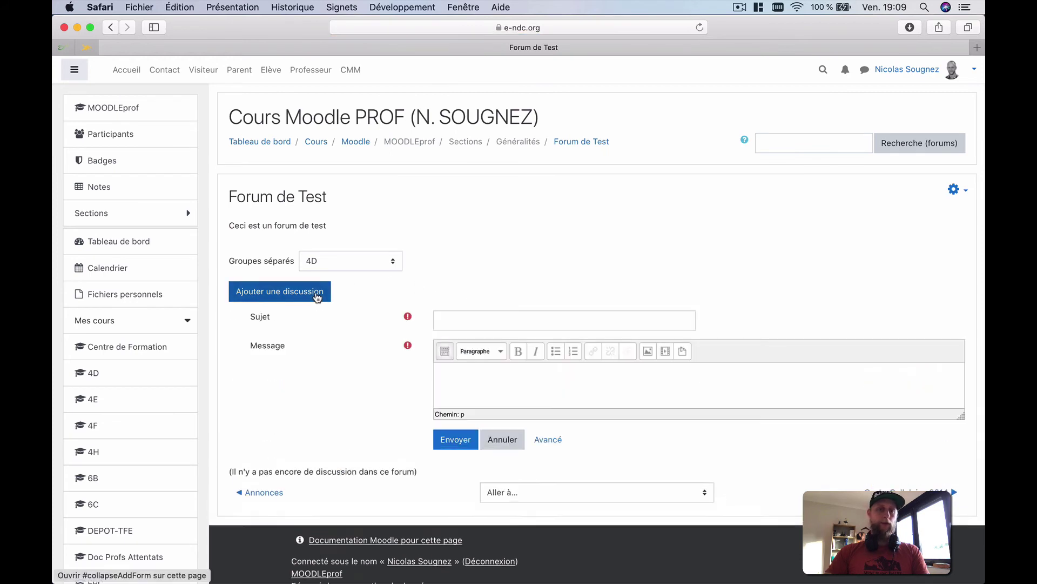
{"action": "left_click", "coordinate": [548, 440]}
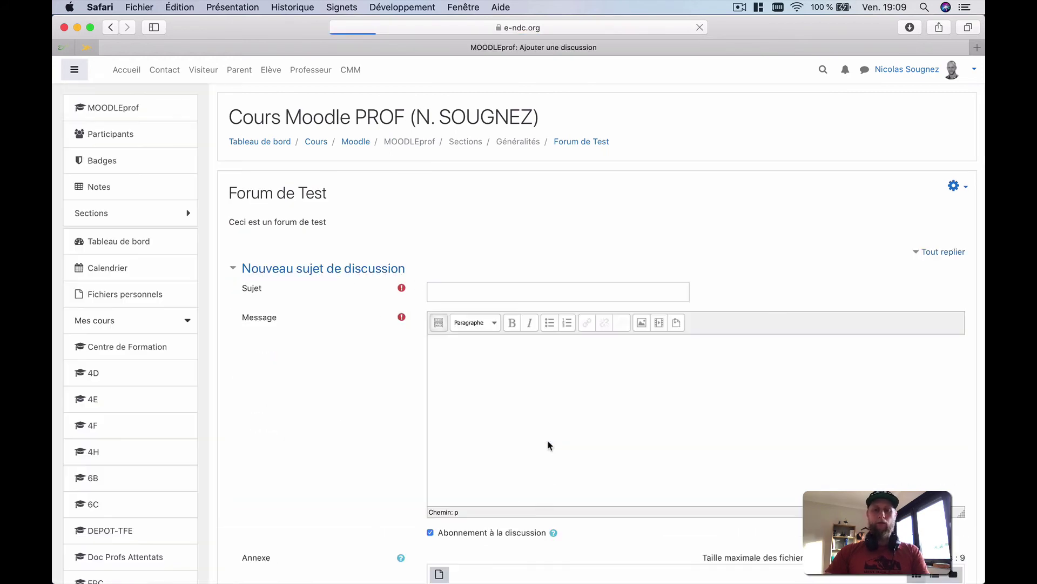
{"action": "scroll", "coordinate": [548, 445], "scroll_direction": "down", "scroll_amount": 5}
{"action": "scroll", "coordinate": [548, 445], "scroll_direction": "down", "scroll_amount": 5}
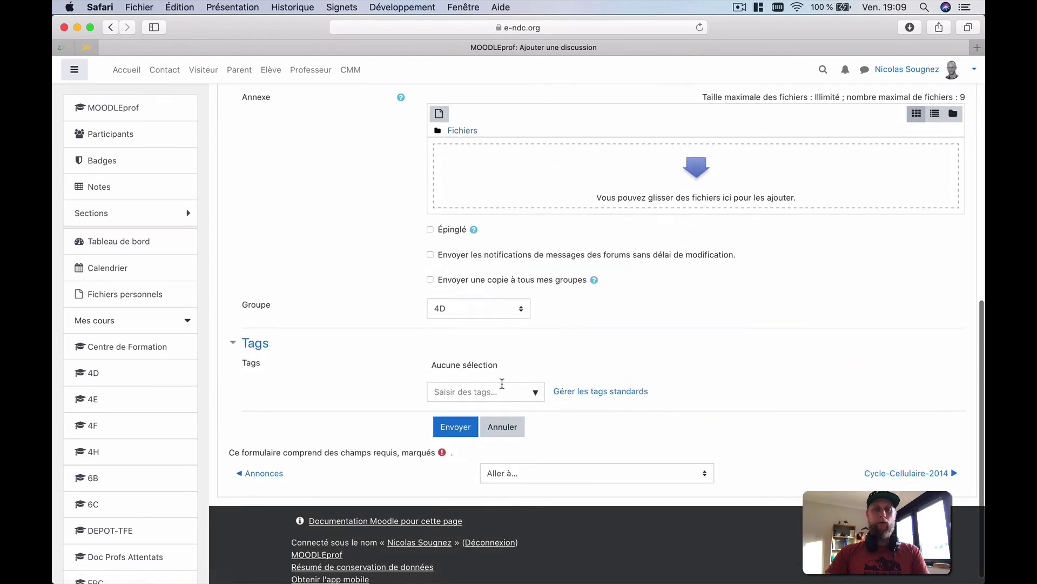
{"action": "scroll", "coordinate": [552, 294], "scroll_direction": "up", "scroll_amount": 10}
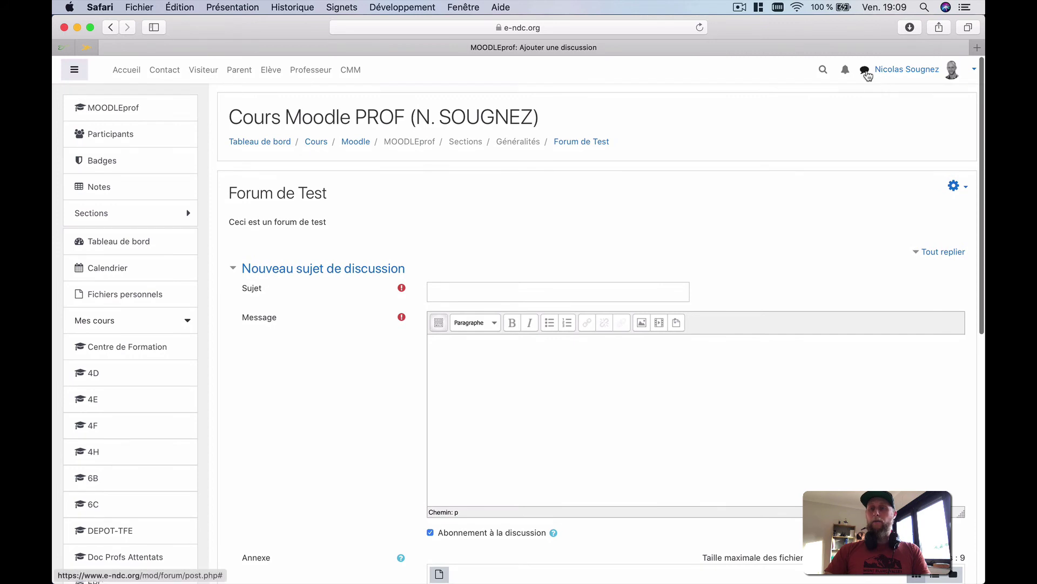
Open the messaging drawer and view the list of group conversations
{"action": "left_click", "coordinate": [865, 75]}
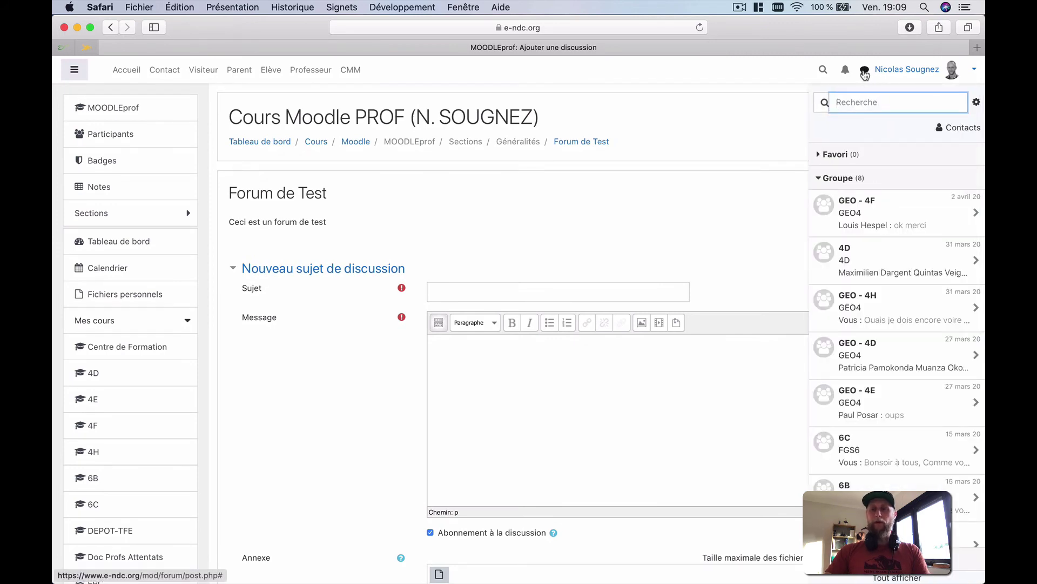
{"action": "left_click", "coordinate": [839, 180]}
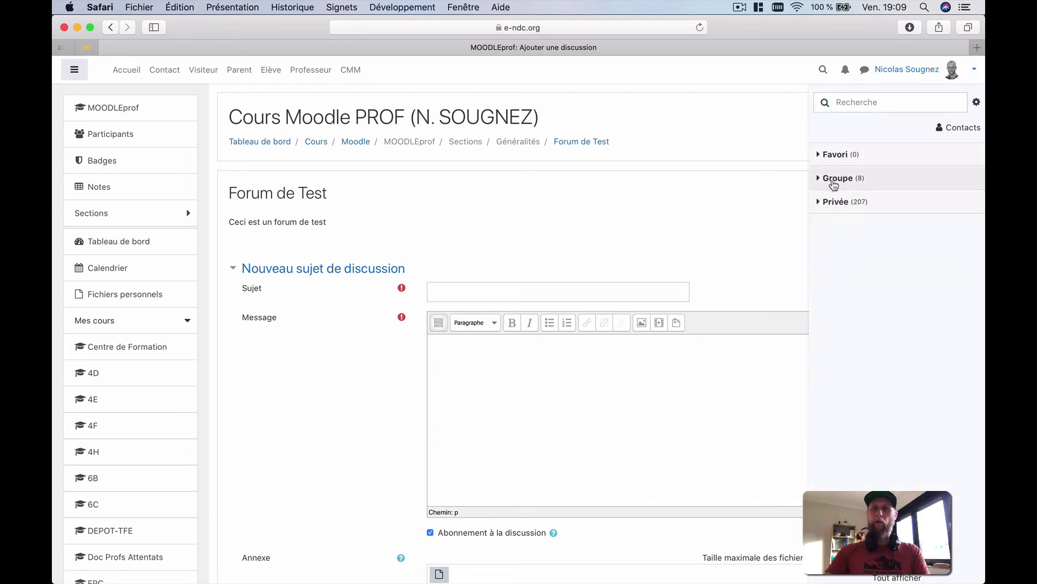
{"action": "left_click", "coordinate": [837, 183]}
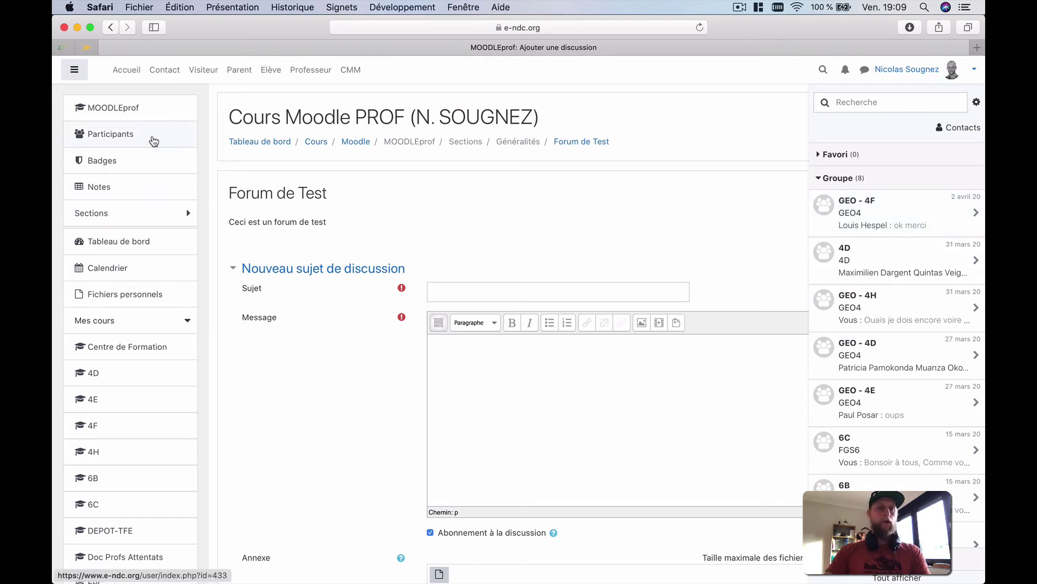
Open the group management page of the course from its participants list
{"action": "left_click", "coordinate": [129, 139]}
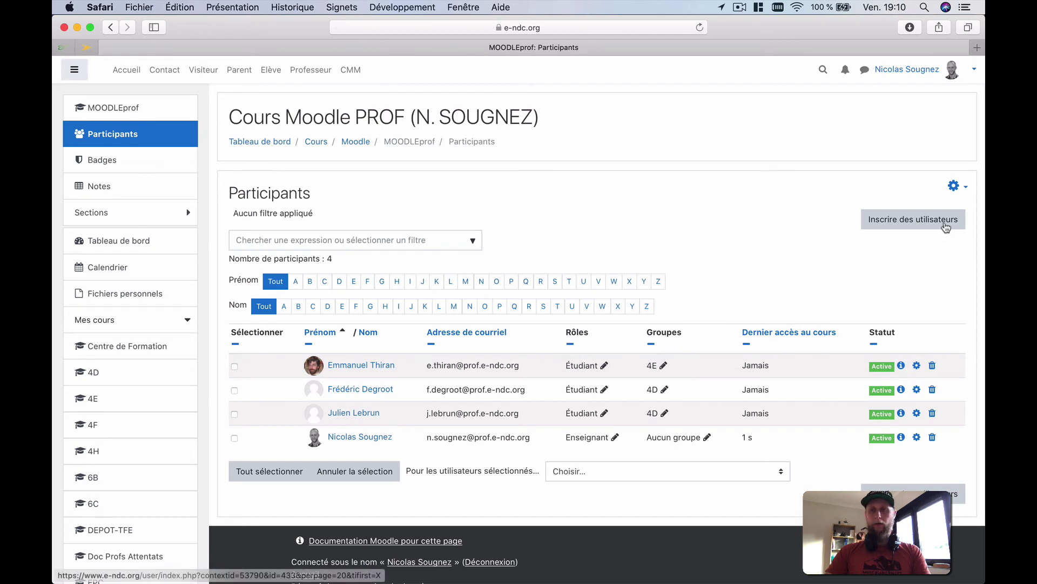
{"action": "left_click", "coordinate": [955, 185]}
{"action": "left_click", "coordinate": [868, 275]}
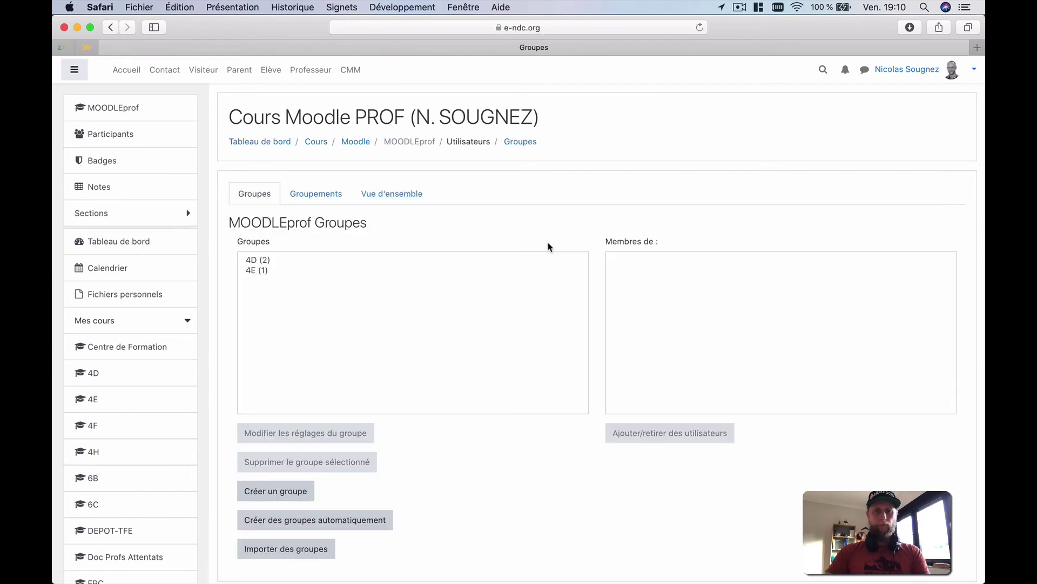
Open the settings of group 4D and set its Messagerie de groupe option to Oui
{"action": "left_click", "coordinate": [257, 261]}
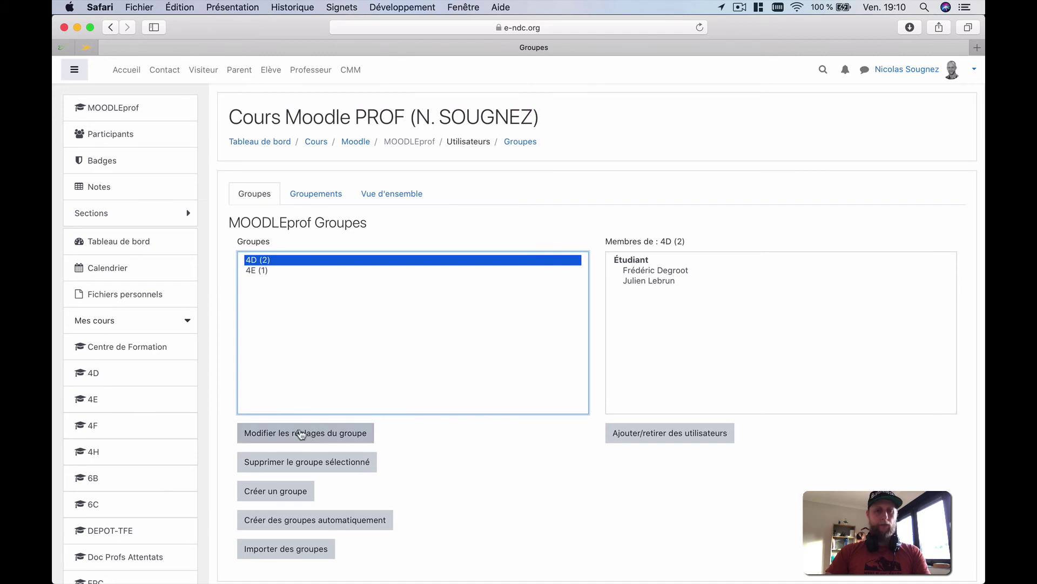
{"action": "left_click", "coordinate": [321, 433]}
{"action": "scroll", "coordinate": [319, 432], "scroll_direction": "down", "scroll_amount": 5}
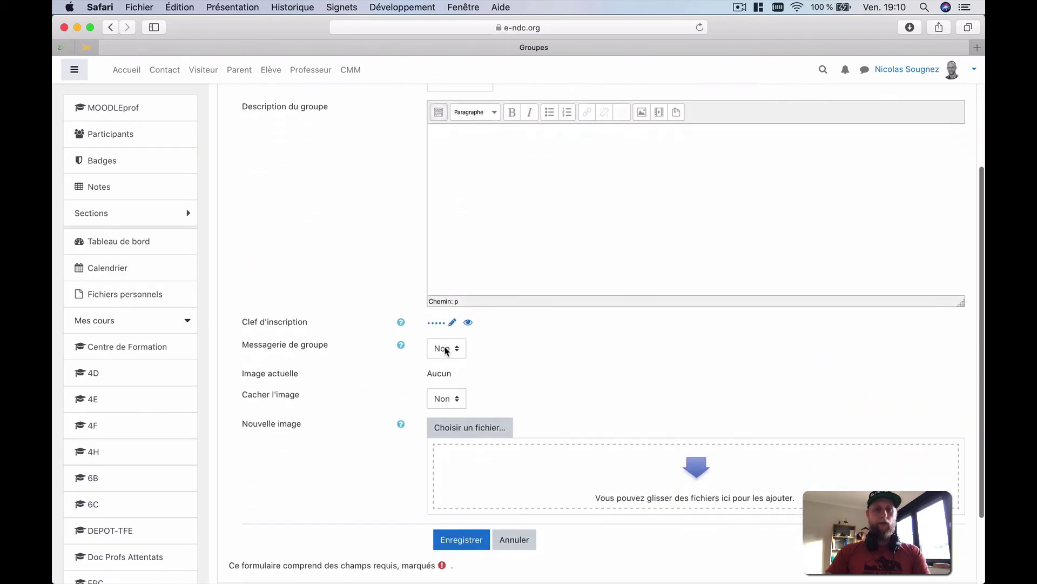
{"action": "left_click", "coordinate": [435, 349]}
{"action": "left_click", "coordinate": [439, 360]}
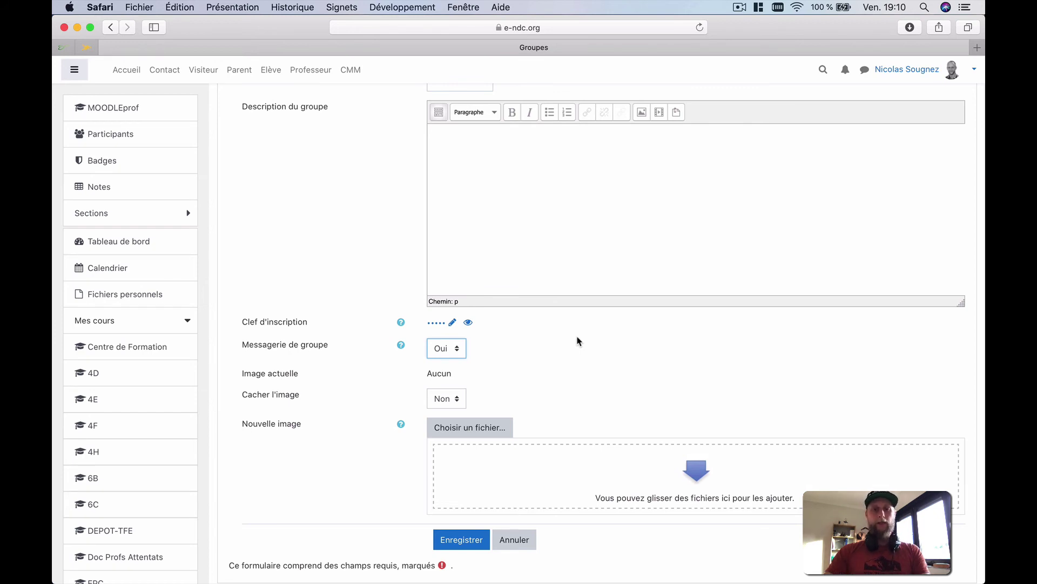
Save group 4D's messaging setting, rename the group as "4D - Groupe de test" and save it
{"action": "left_click", "coordinate": [466, 543]}
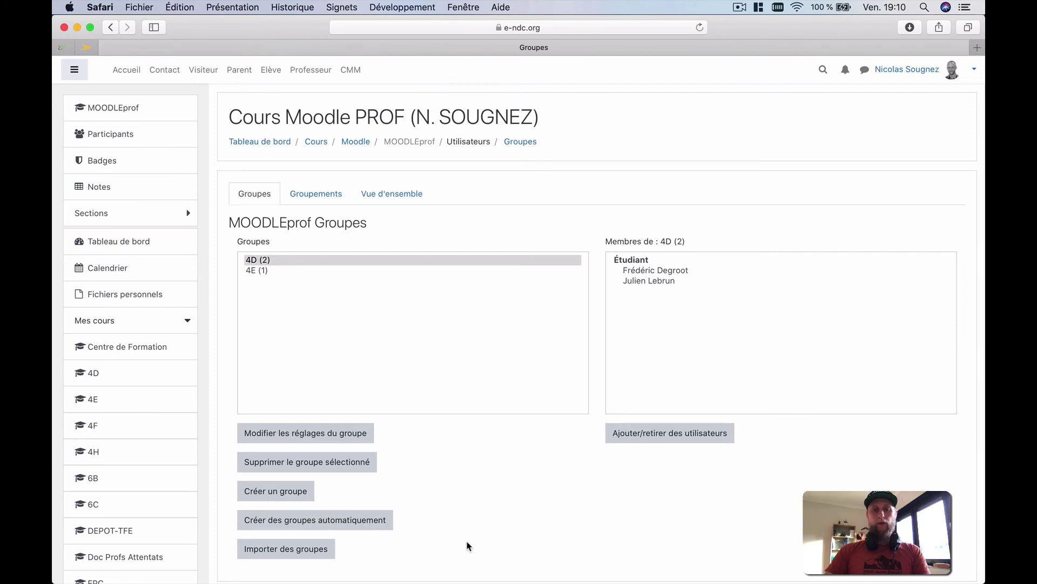
{"action": "left_click", "coordinate": [283, 439]}
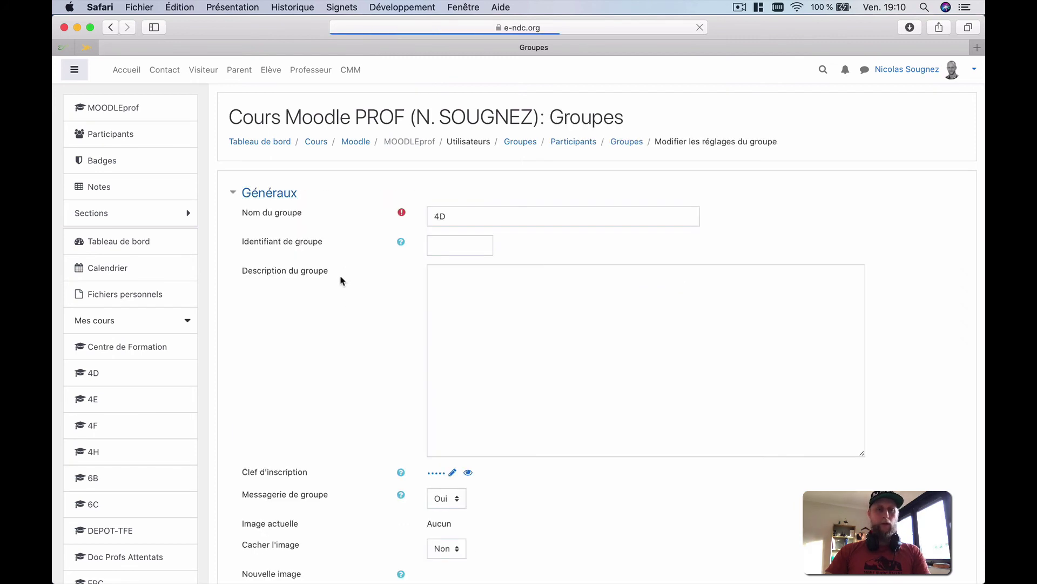
{"action": "left_click", "coordinate": [453, 220]}
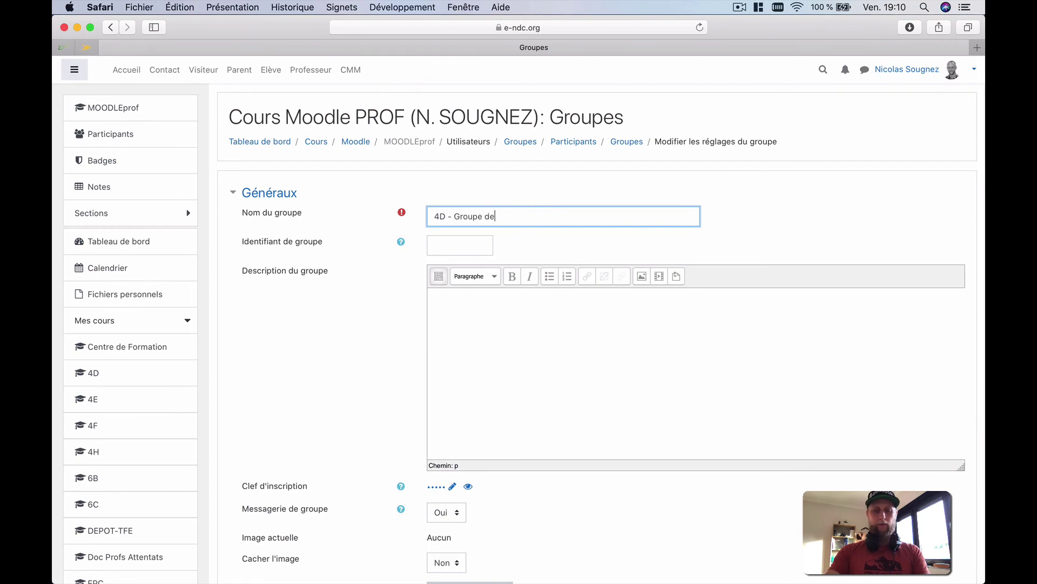
{"action": "scroll", "coordinate": [312, 358], "scroll_direction": "down", "scroll_amount": 5}
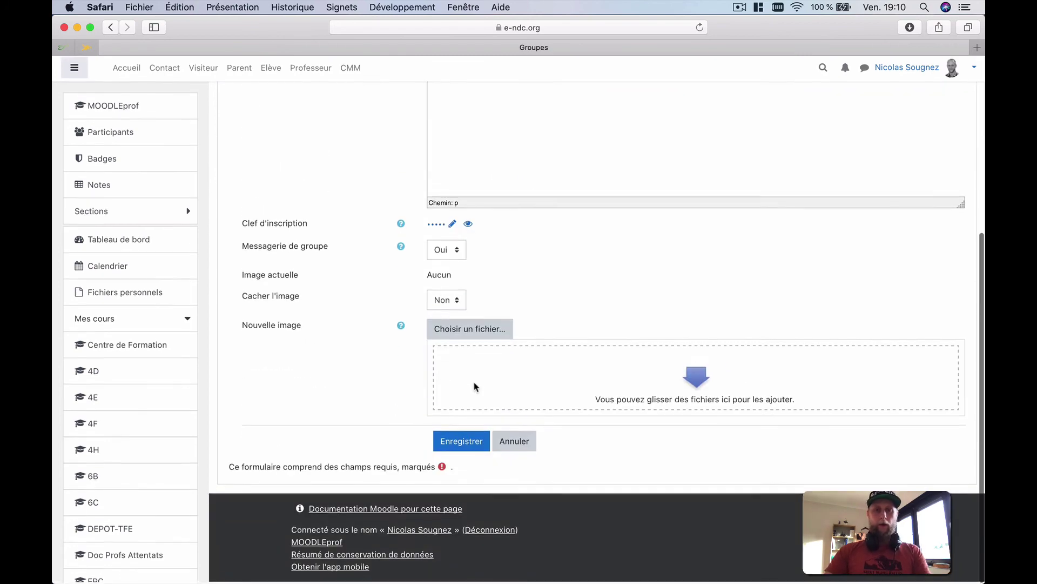
{"action": "left_click", "coordinate": [453, 443]}
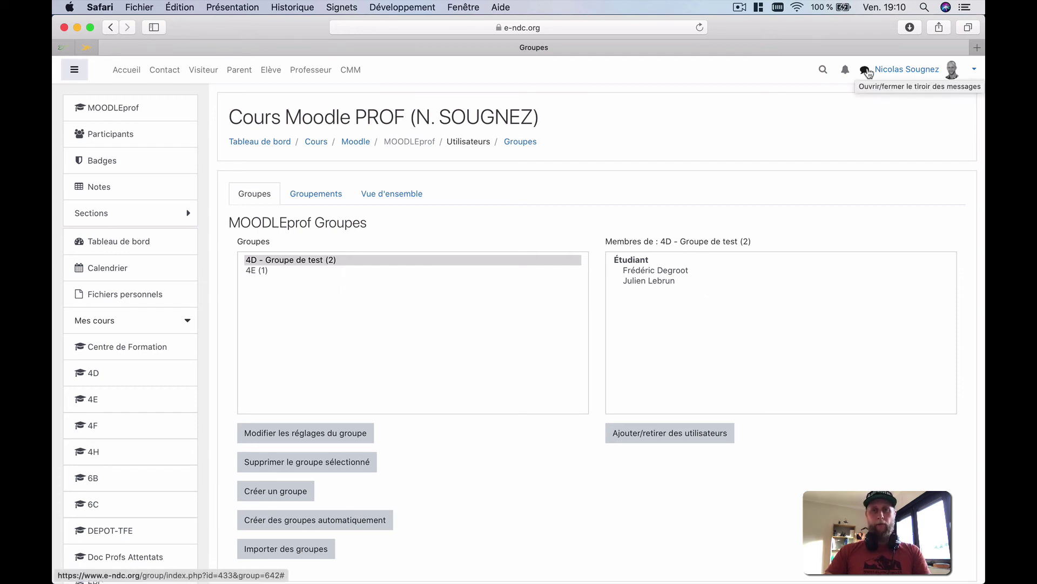
Add the course teacher to the members of 4D - Groupe de test and return to the groups overview
{"action": "left_click", "coordinate": [645, 433]}
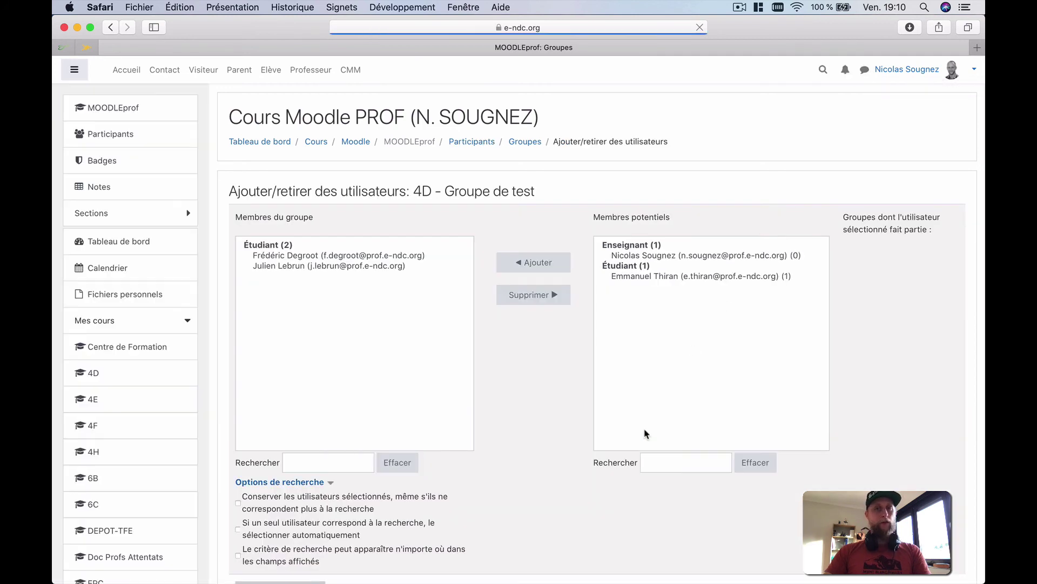
{"action": "left_click", "coordinate": [659, 255]}
{"action": "left_click", "coordinate": [516, 264]}
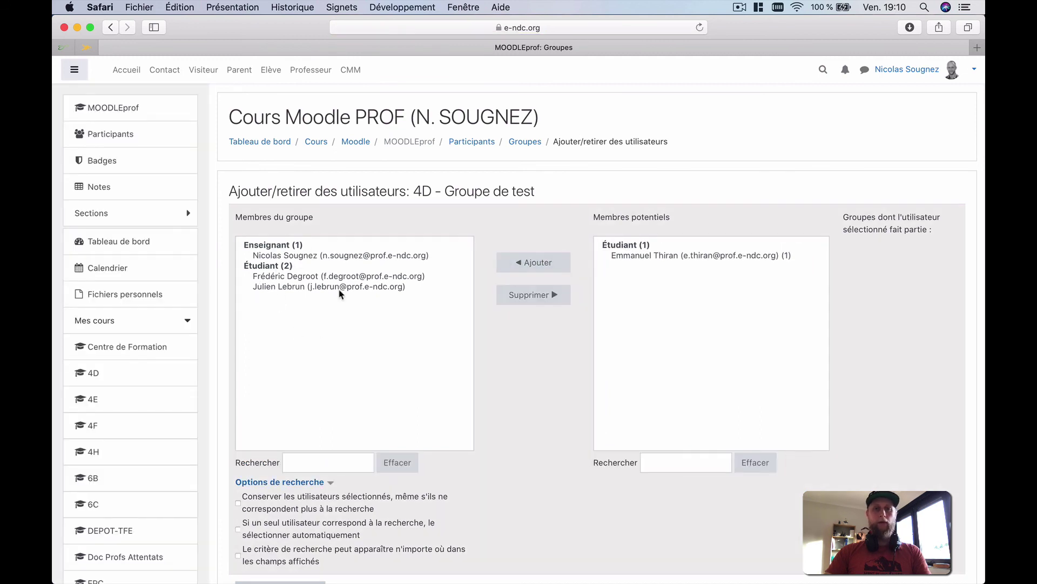
{"action": "scroll", "coordinate": [340, 294], "scroll_direction": "down", "scroll_amount": 2}
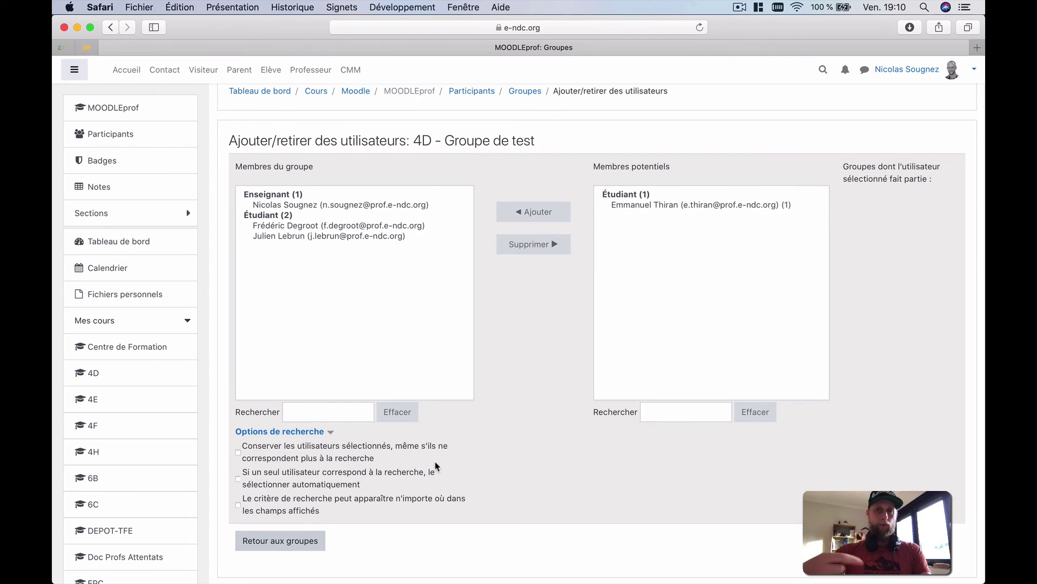
{"action": "left_click", "coordinate": [300, 548]}
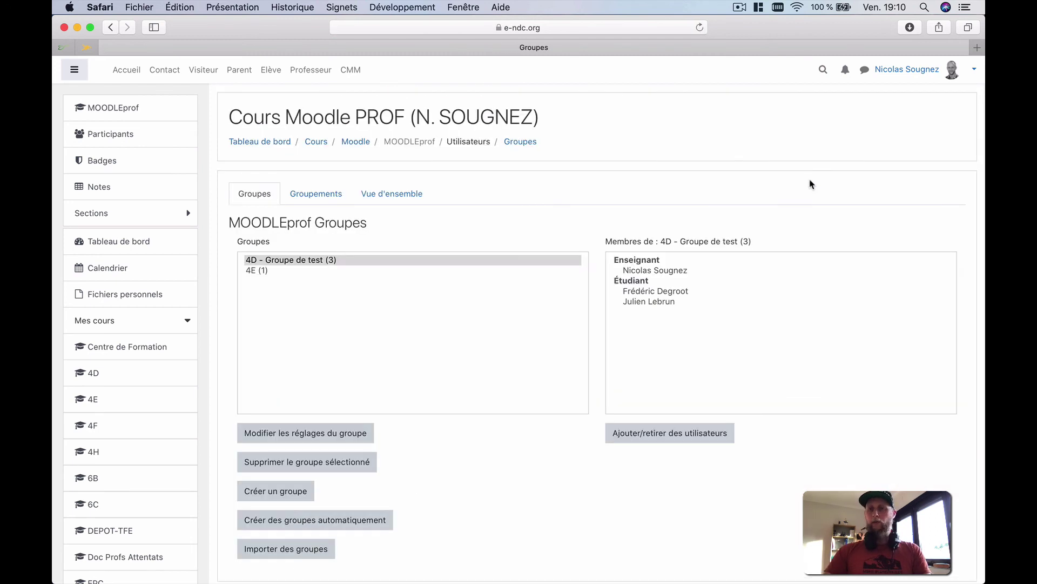
Open the 4D - Groupe de test conversation from the group conversations in the messaging drawer
{"action": "left_click", "coordinate": [865, 72]}
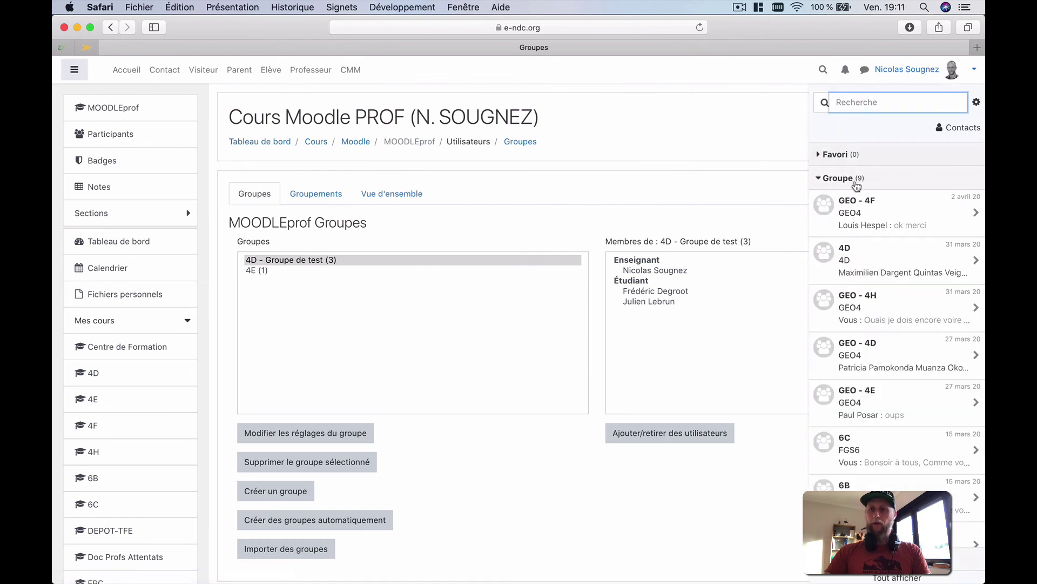
{"action": "scroll", "coordinate": [854, 245], "scroll_direction": "down", "scroll_amount": 3}
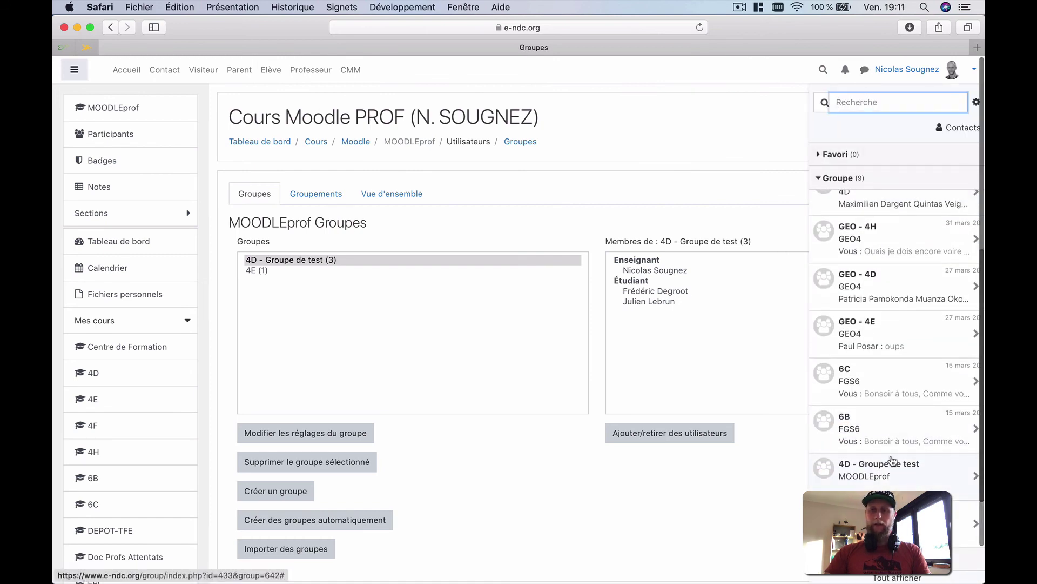
{"action": "left_click", "coordinate": [882, 477]}
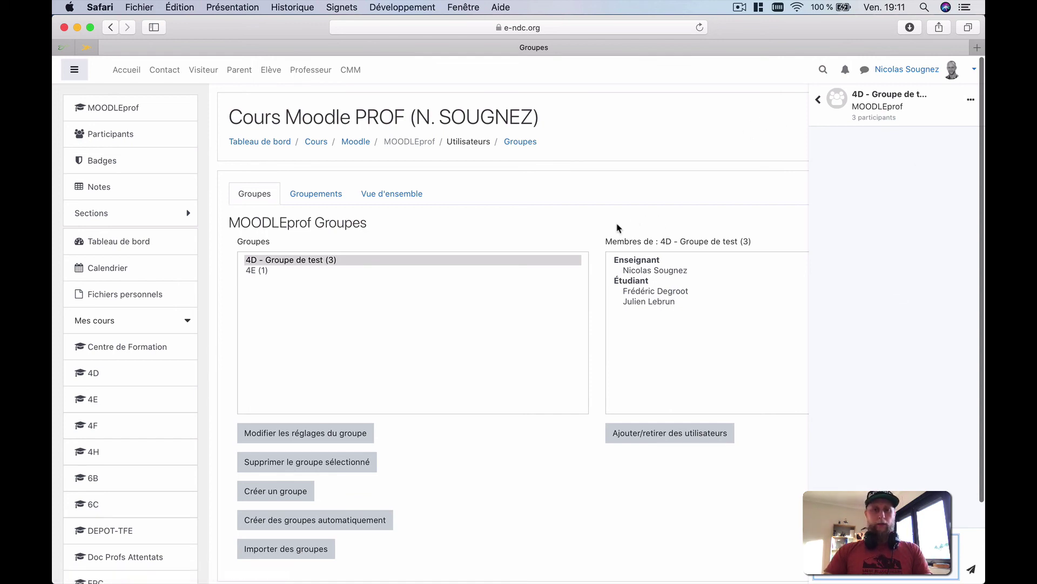
Set the Messagerie de groupe option of 4D - Groupe de test to Non and save the group settings
{"action": "left_click", "coordinate": [329, 431]}
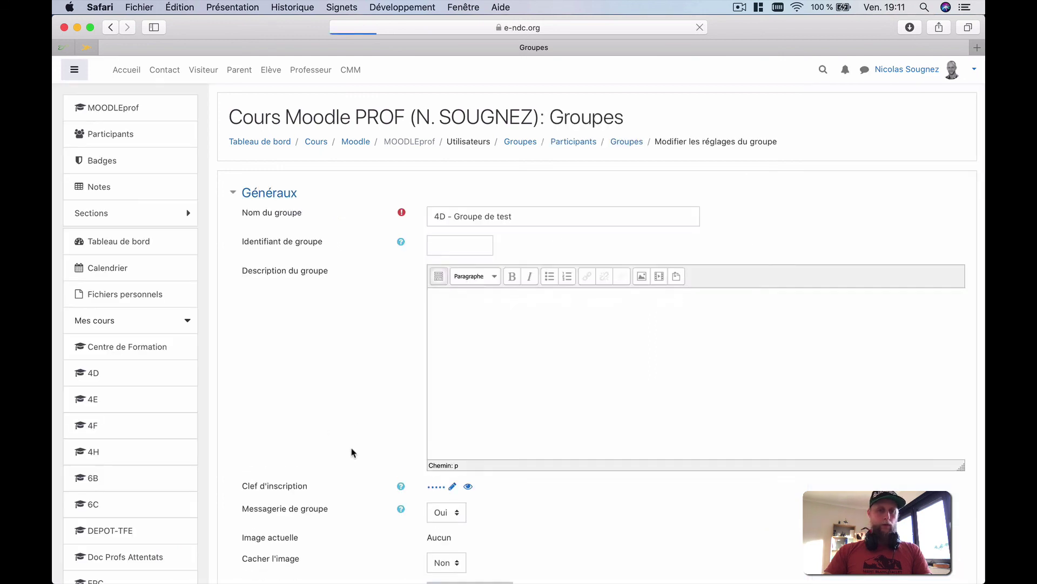
{"action": "scroll", "coordinate": [353, 451], "scroll_direction": "down", "scroll_amount": 5}
{"action": "left_click", "coordinate": [458, 379]}
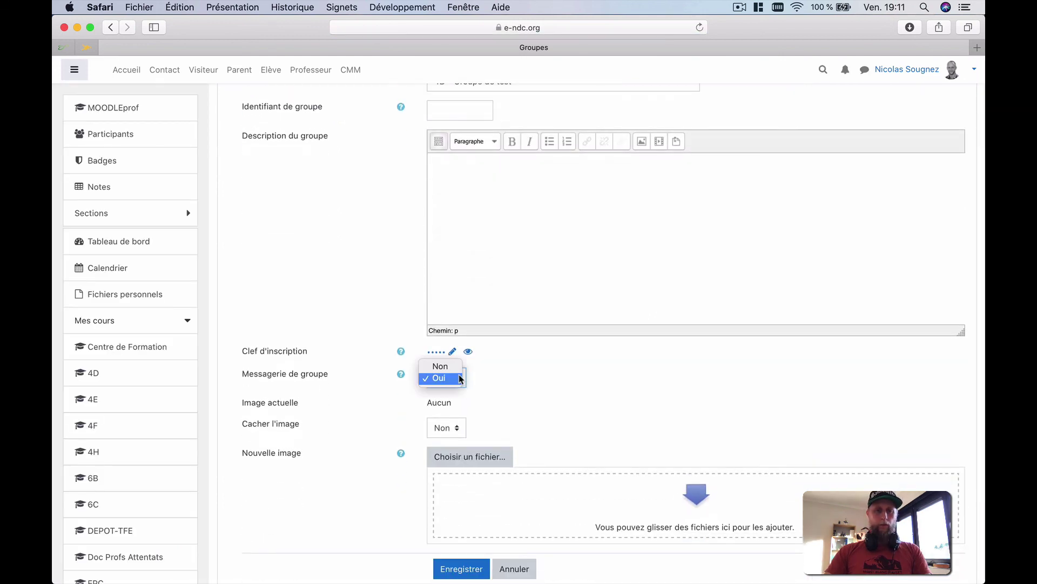
{"action": "left_click", "coordinate": [432, 419]}
{"action": "key", "text": "n"}
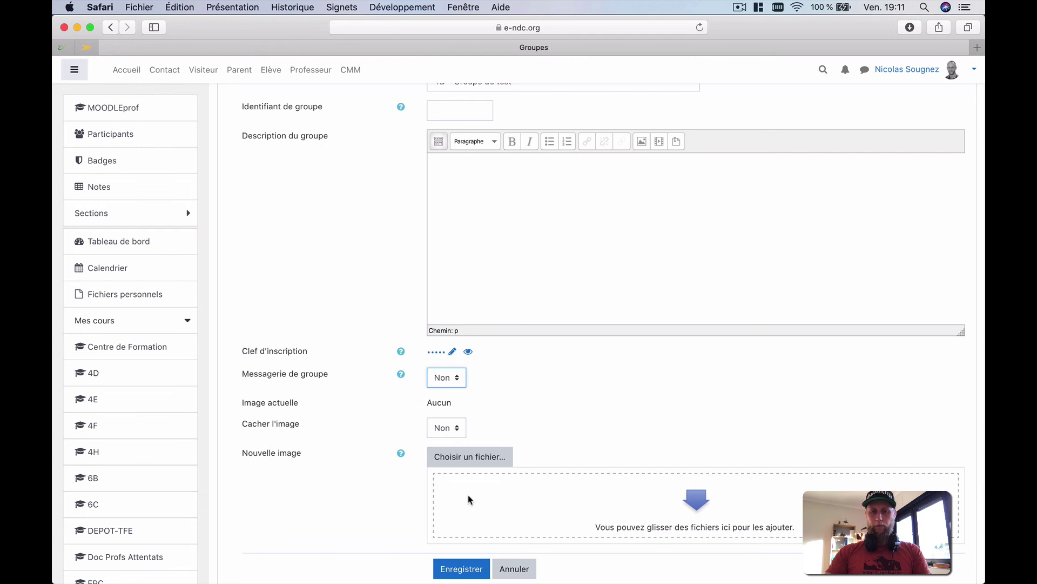
{"action": "left_click", "coordinate": [462, 568]}
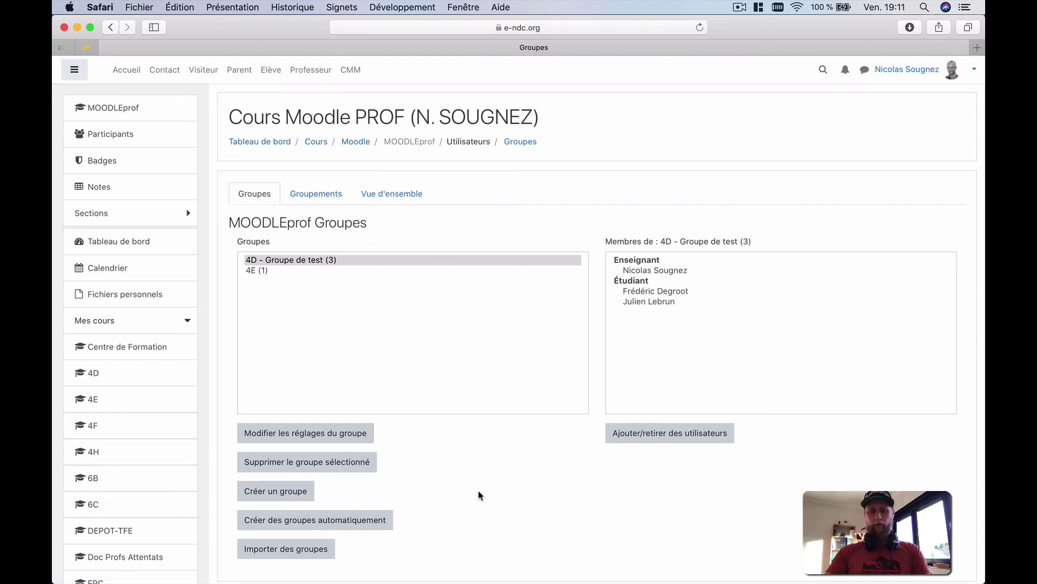
{"action": "left_click", "coordinate": [587, 560]}
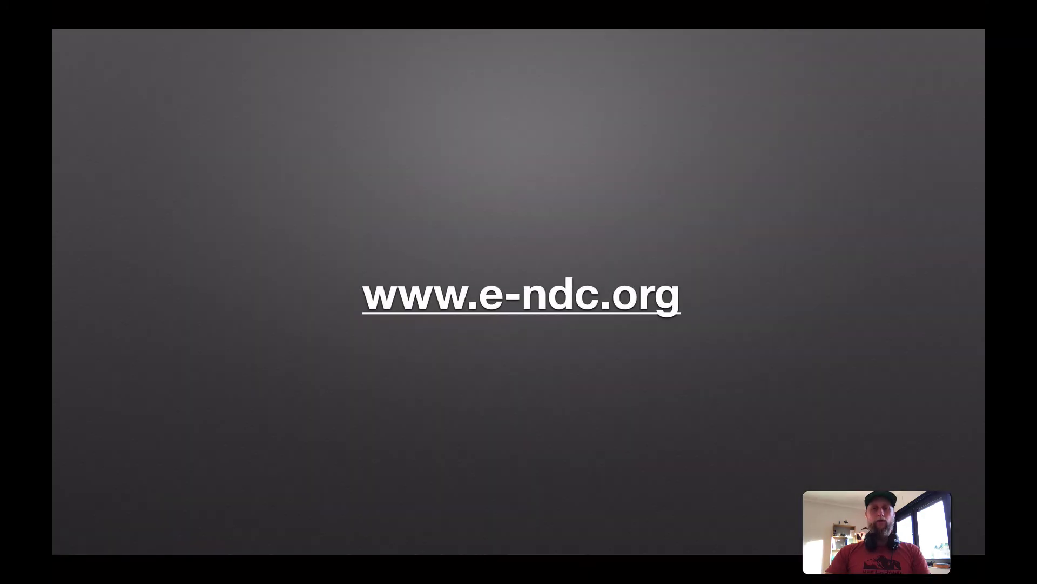
{"action": "key", "text": "Right"}
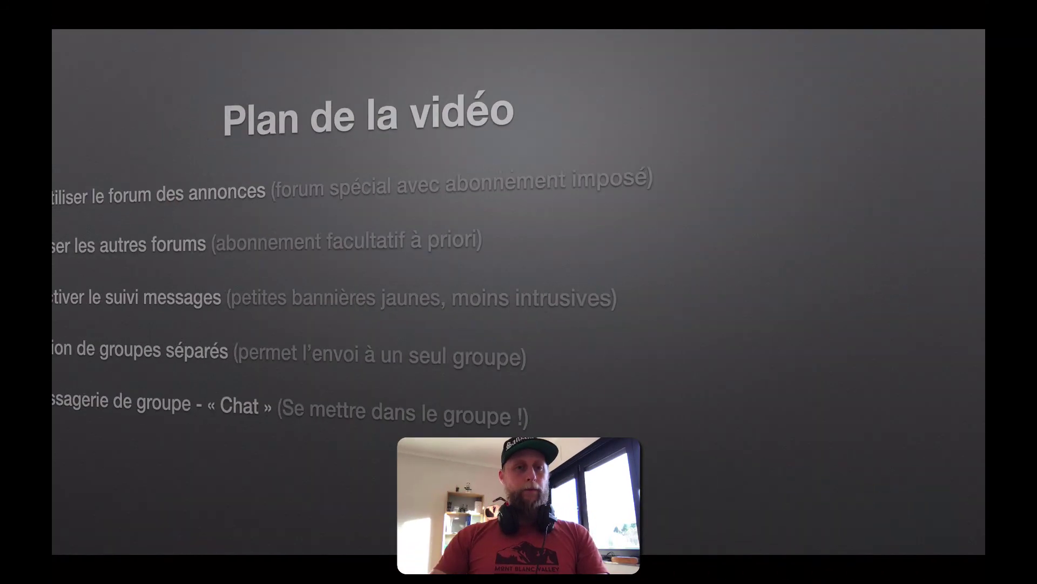